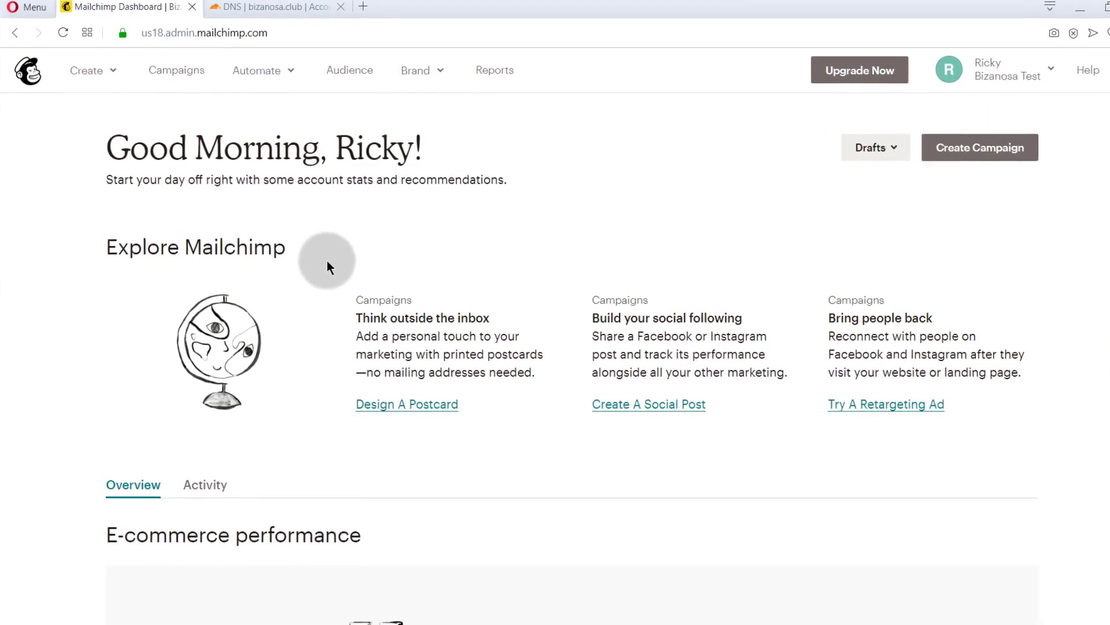
Open the Manage Domains page of the Mailchimp account
click(518, 64)
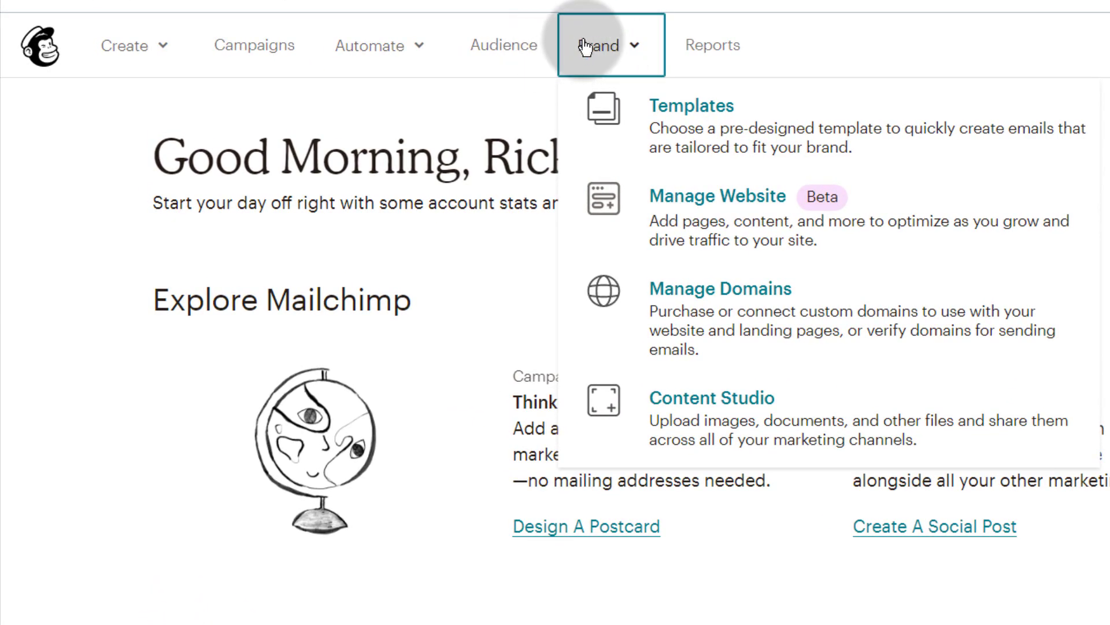
click(707, 289)
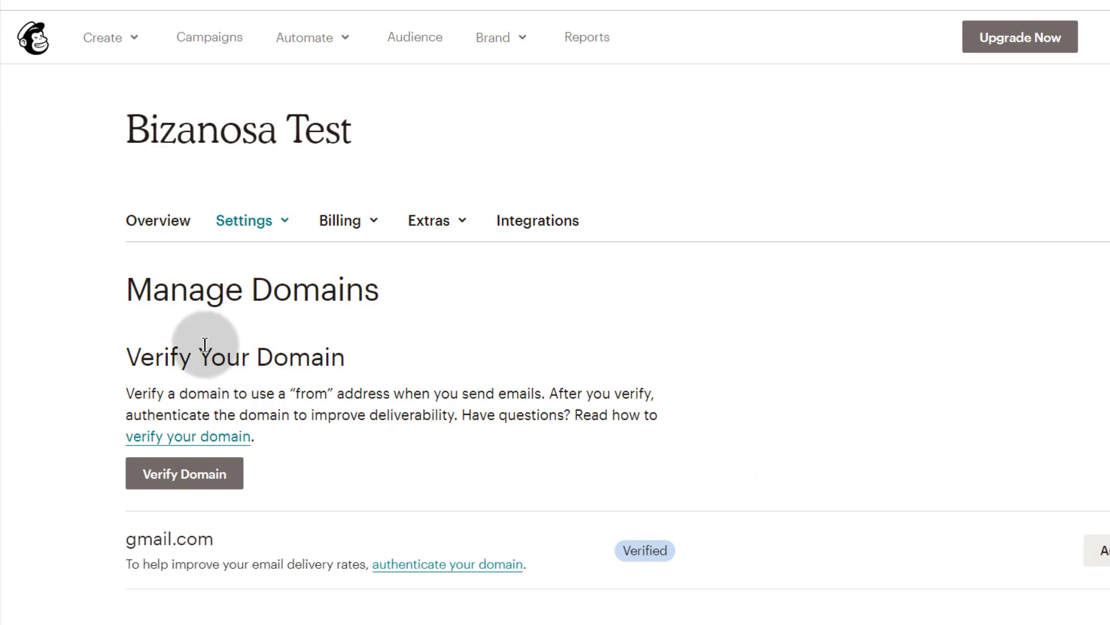
Examine the options for verifying, connecting and purchasing a domain, including what a connected domain is used for
scroll(204, 345, down, 2)
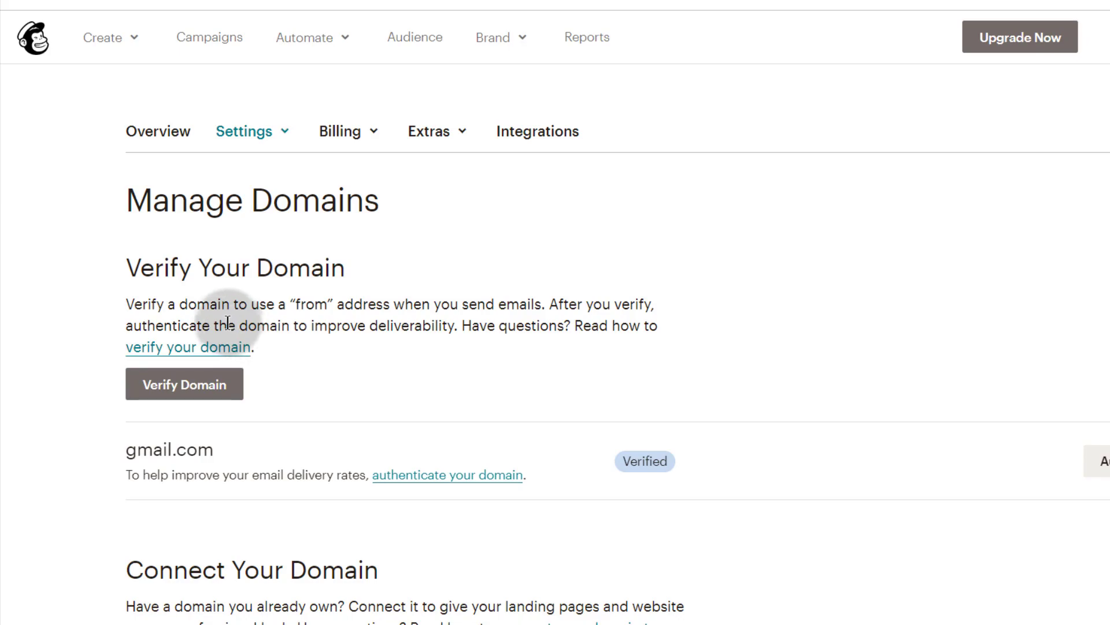
scroll(250, 322, down, 2)
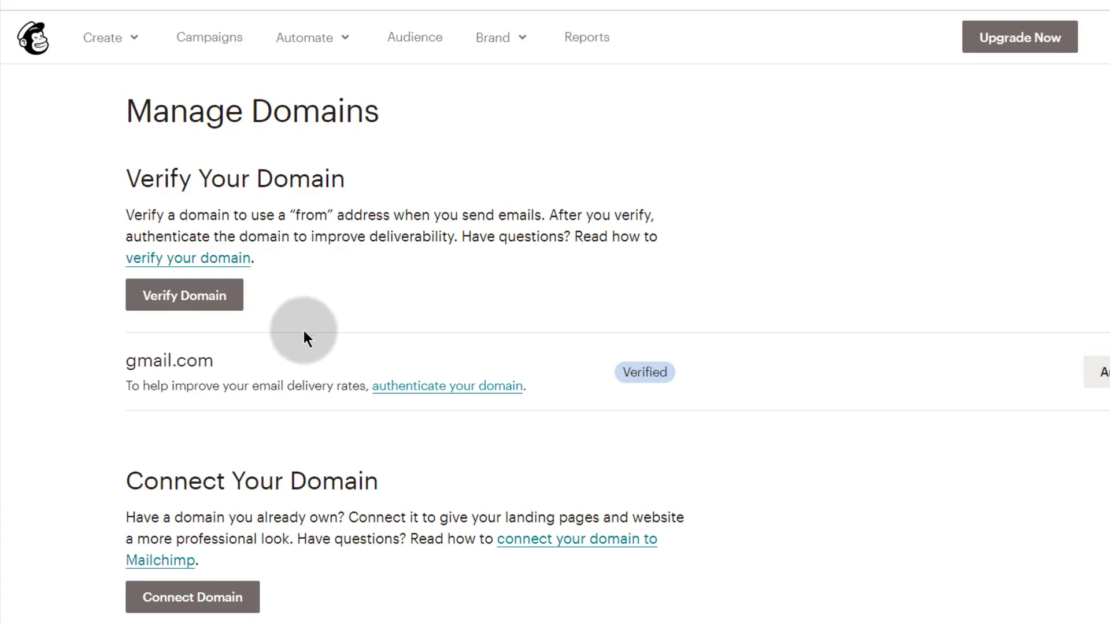
click(184, 298)
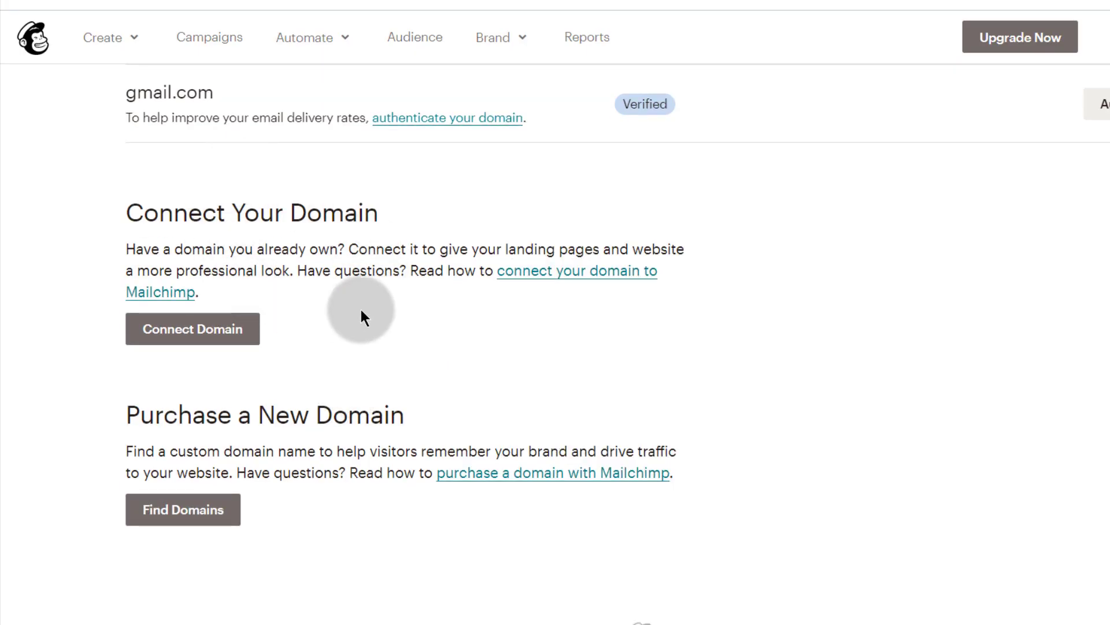
scroll(362, 313, up, 3)
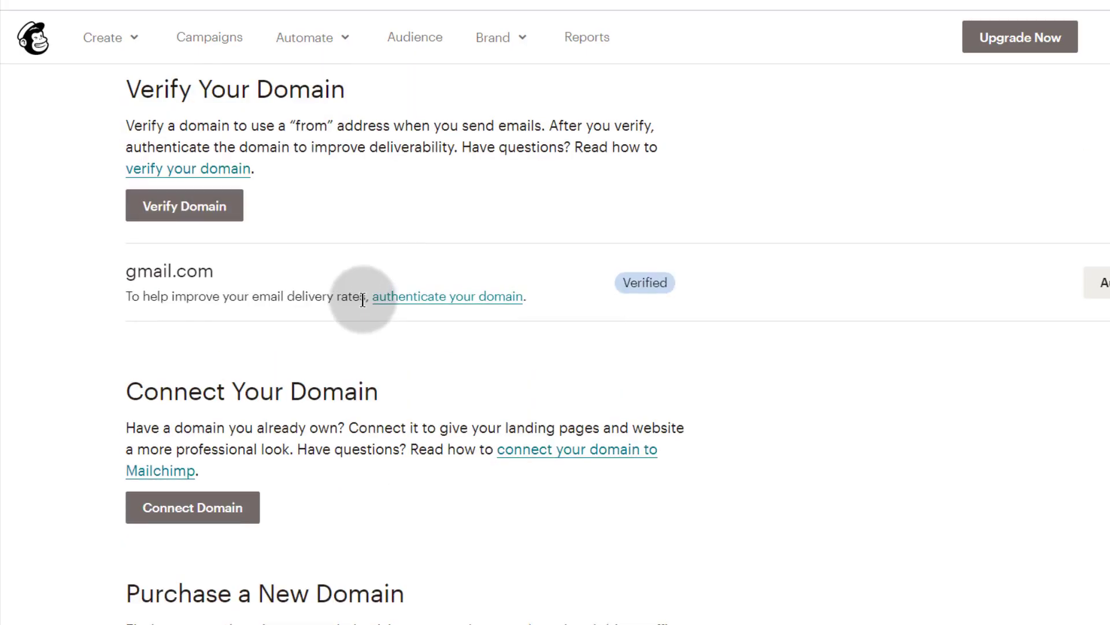
scroll(331, 307, down, 3)
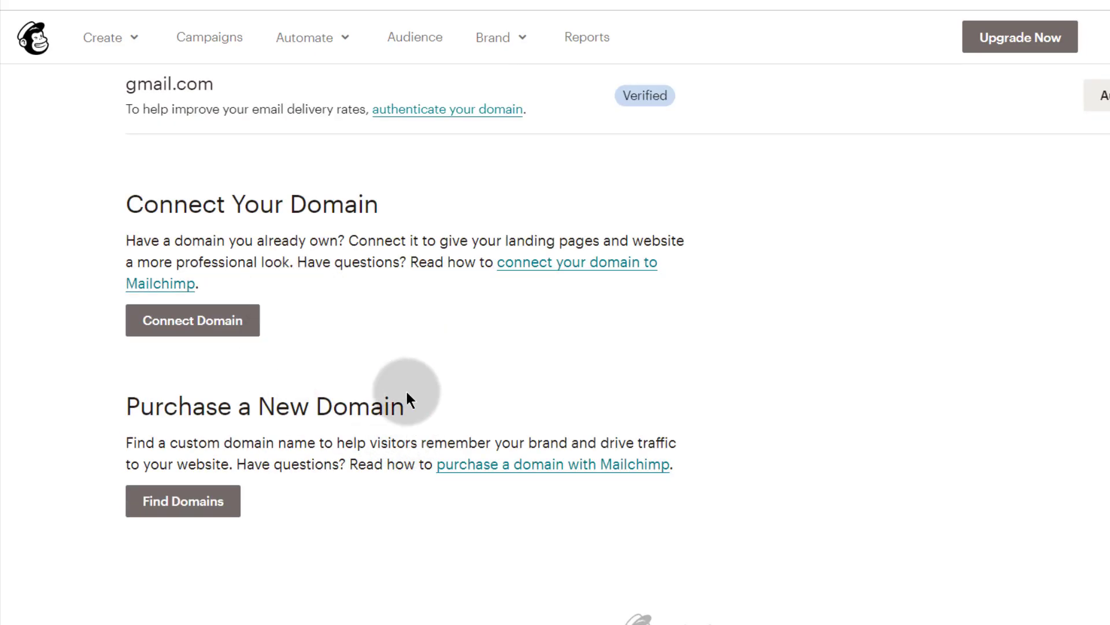
drag(127, 201, 370, 201)
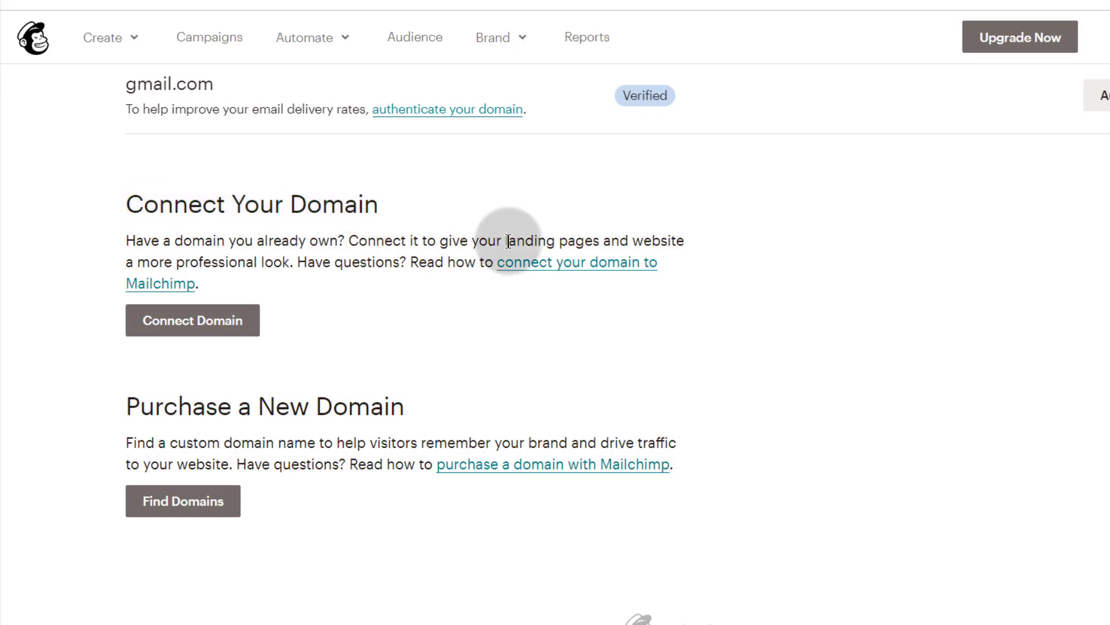
drag(507, 240, 602, 242)
click(633, 240)
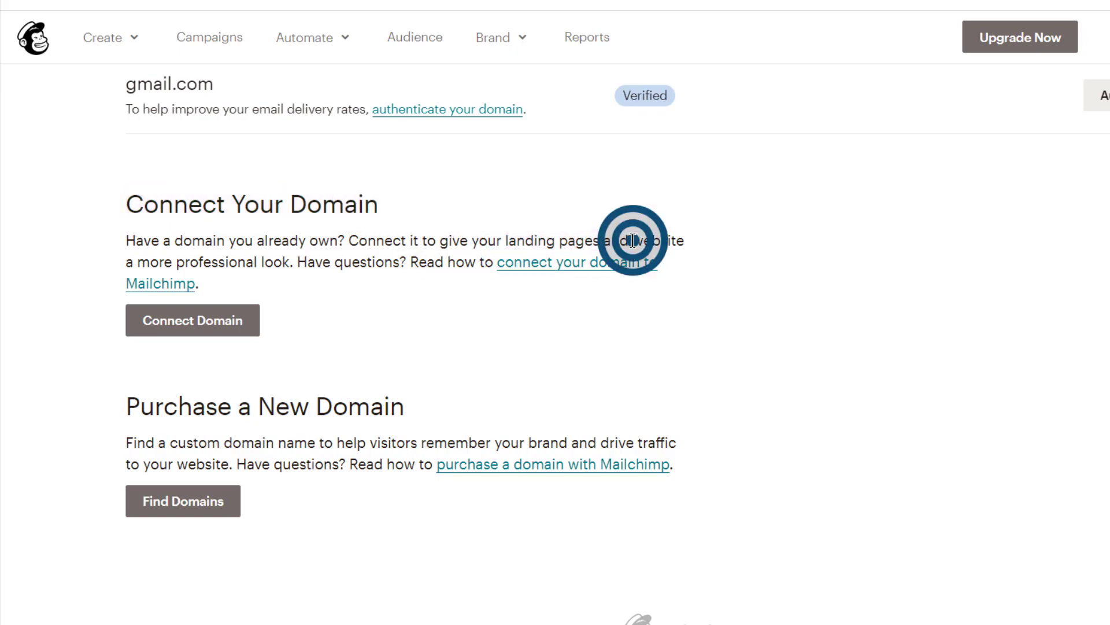
drag(694, 254, 693, 255)
click(679, 287)
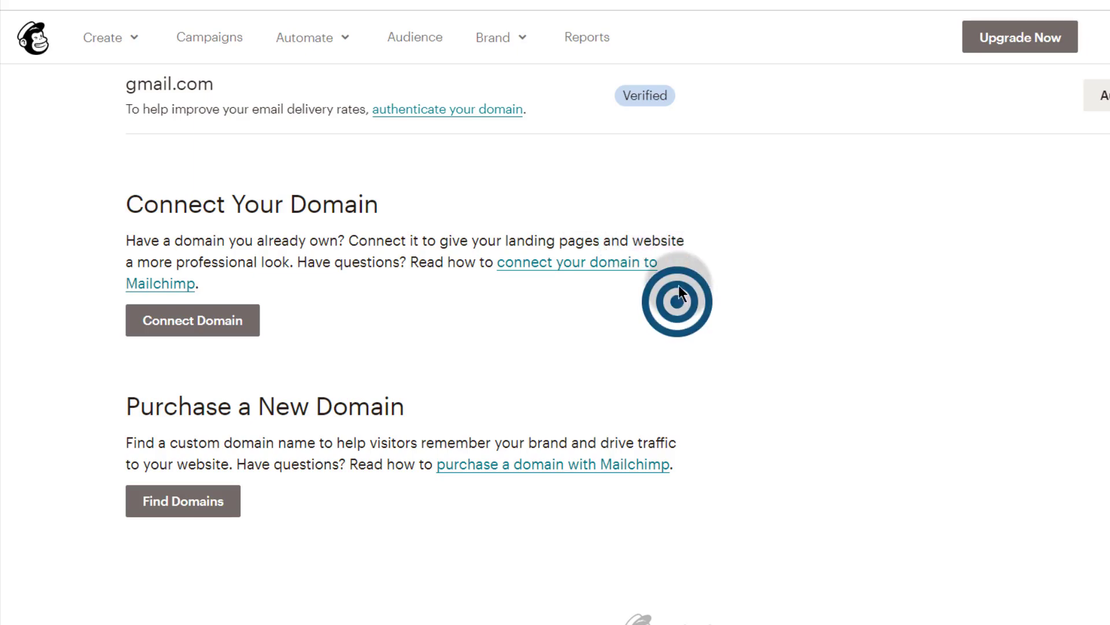
click(492, 36)
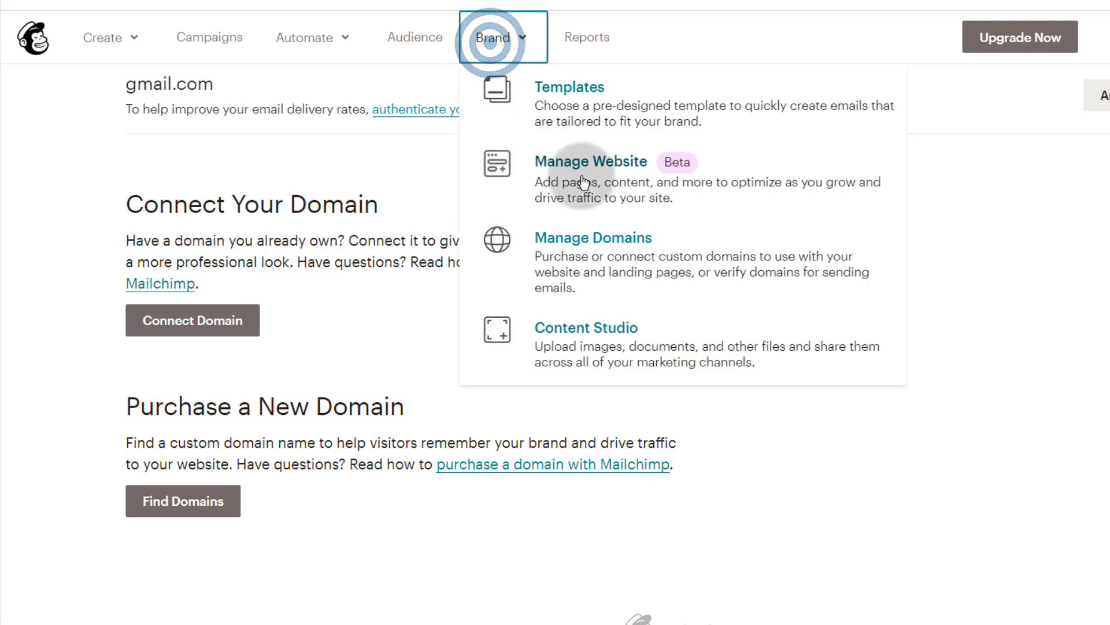
click(65, 270)
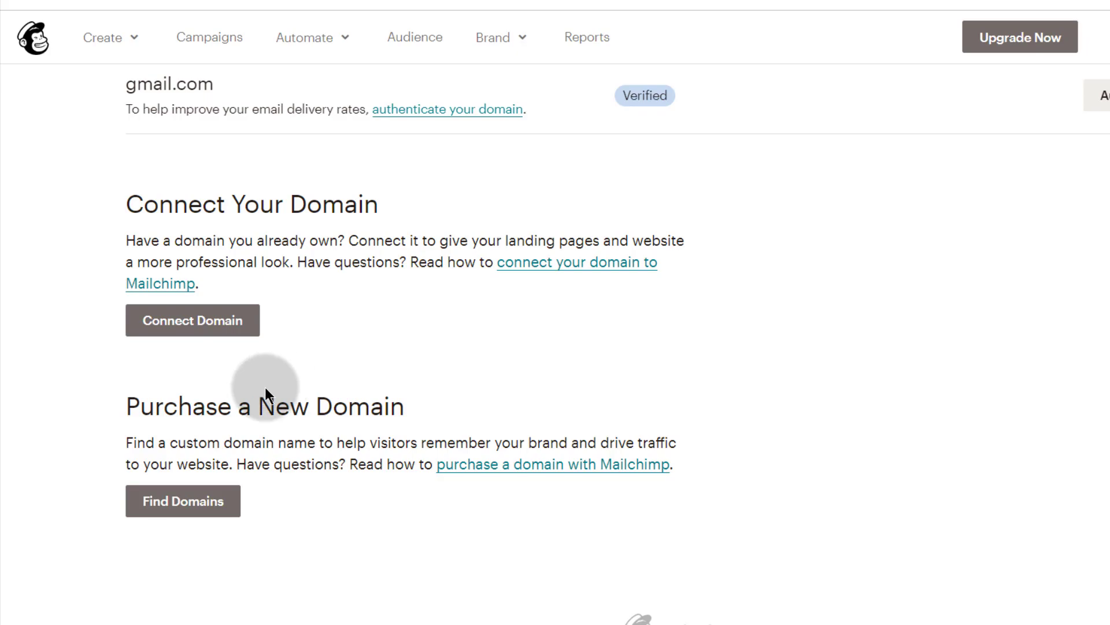
Start connecting an already owned domain so that the form for adding a domain or subdomain opens
scroll(295, 288, up, 2)
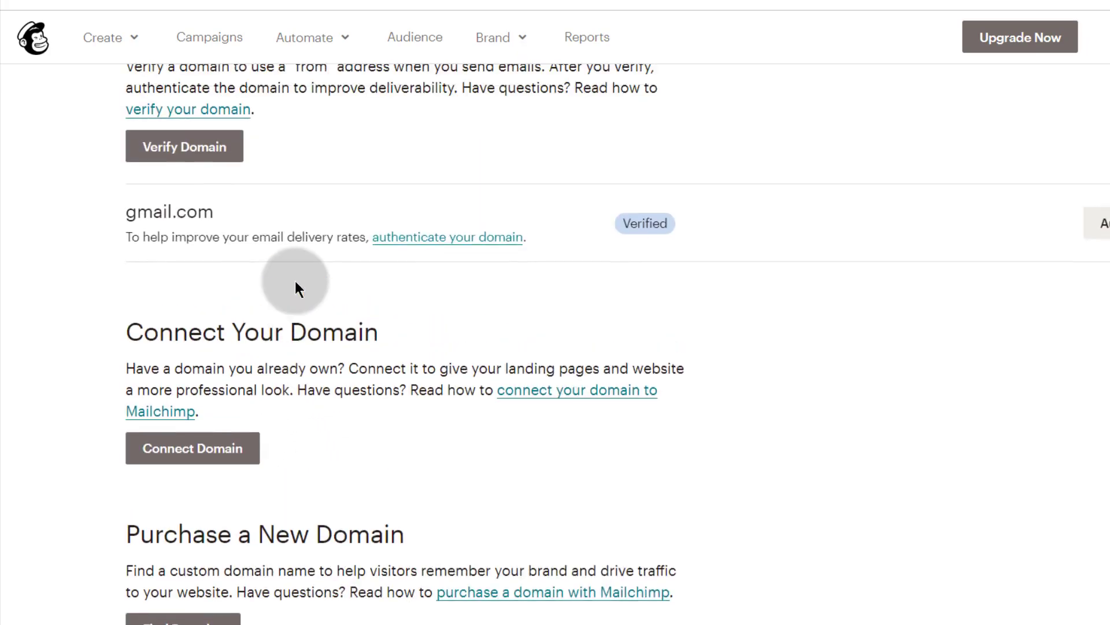
scroll(293, 289, down, 1)
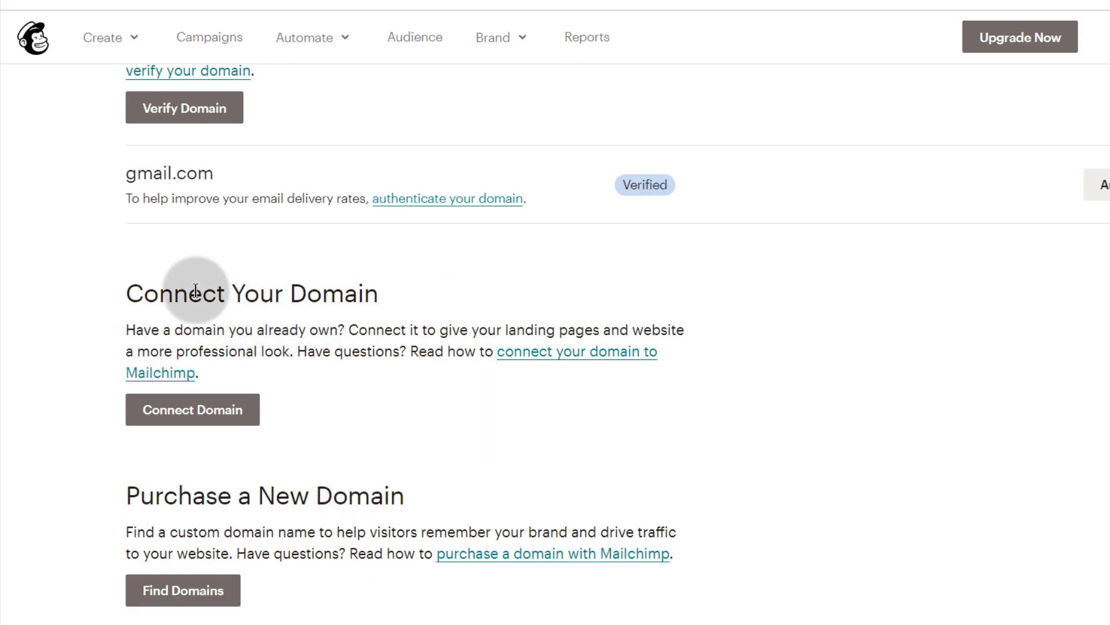
click(189, 412)
click(50, 312)
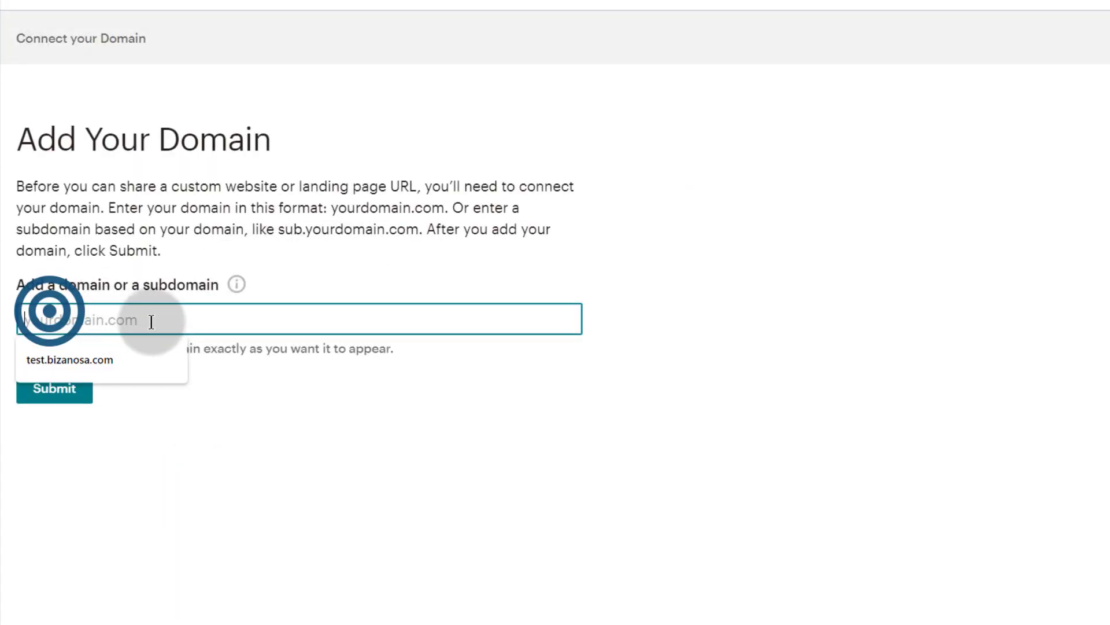
click(233, 413)
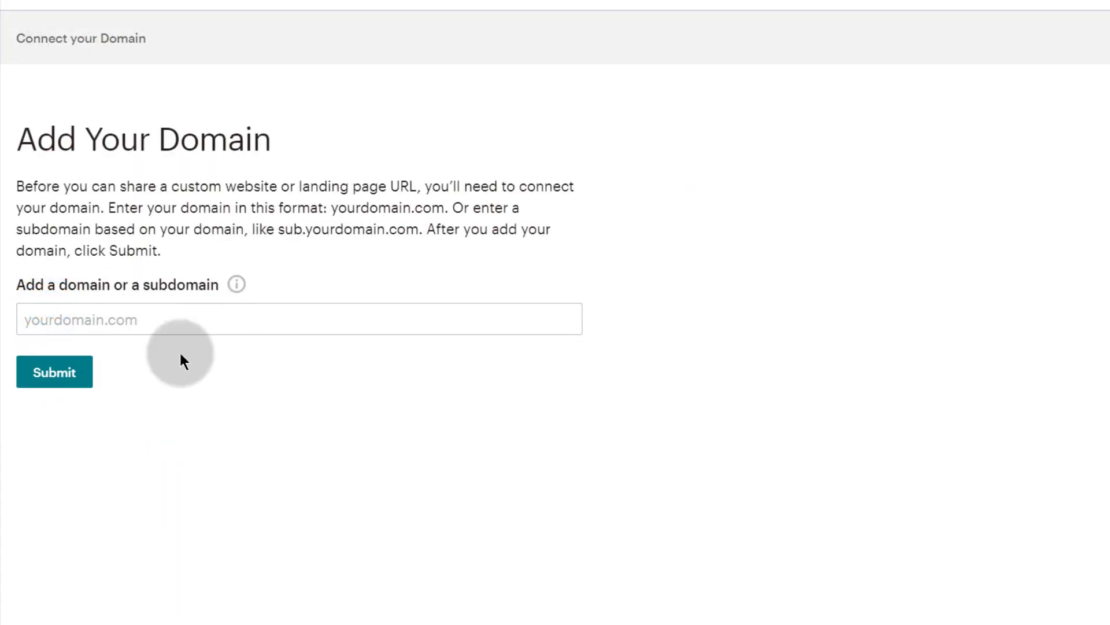
Switch to Cloudflare, view the new-record form in the bizanosa.club DNS settings without saving, and return to Mailchimp
click(300, 13)
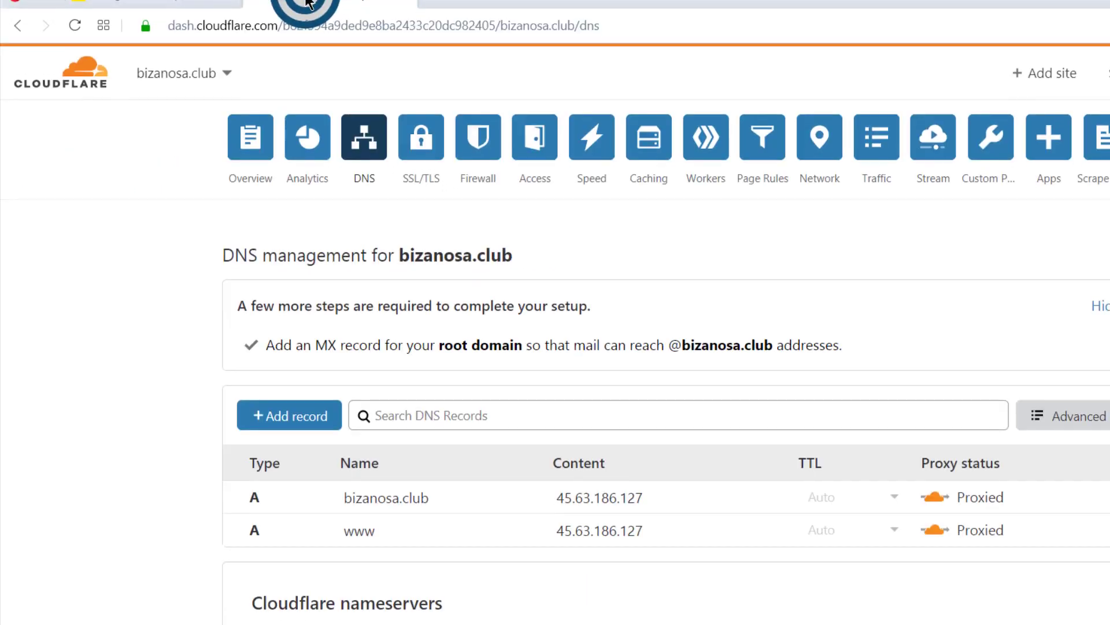
scroll(177, 411, down, 2)
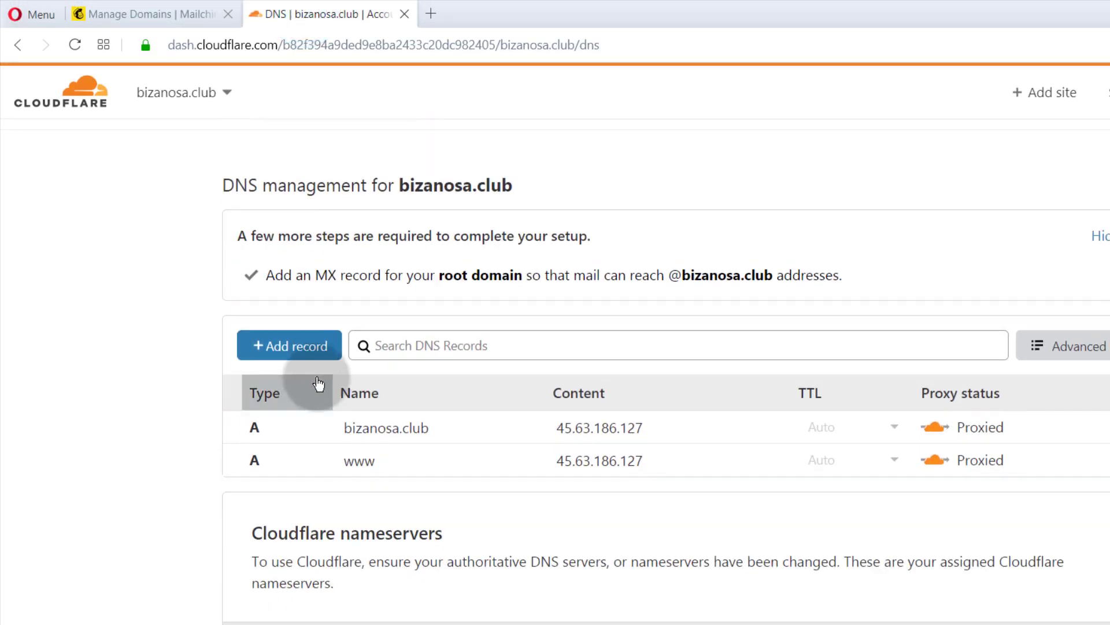
click(288, 347)
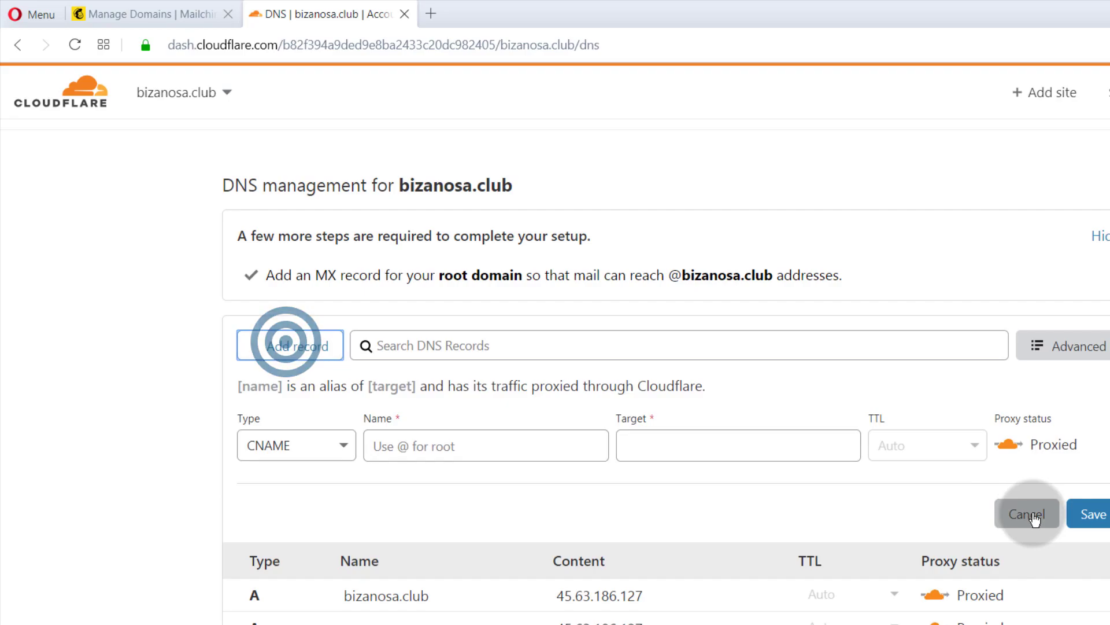
click(1035, 516)
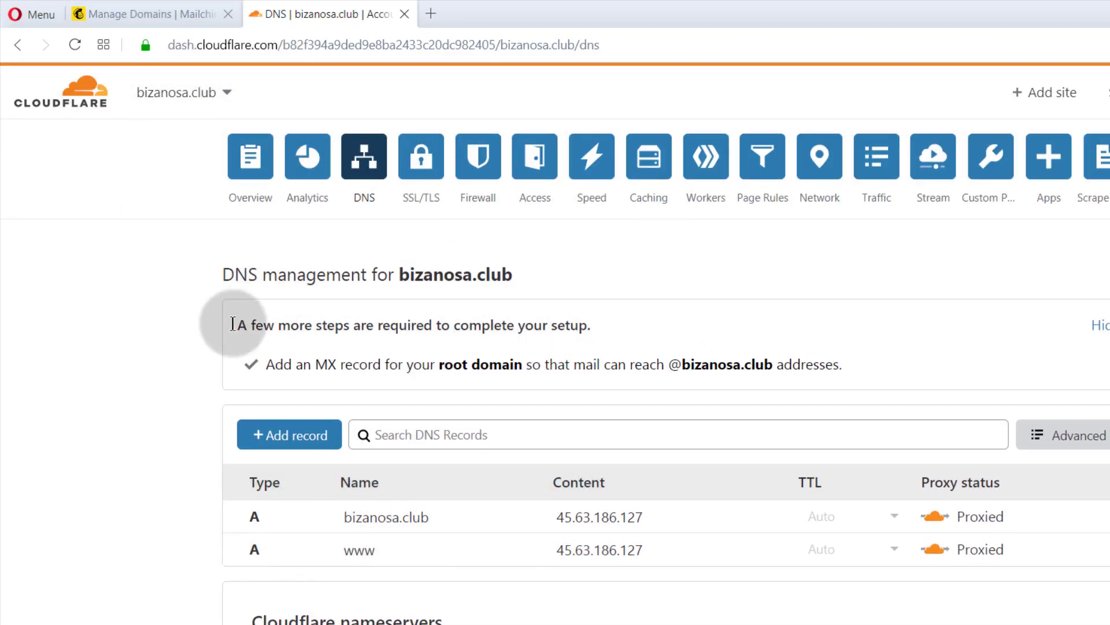
click(128, 22)
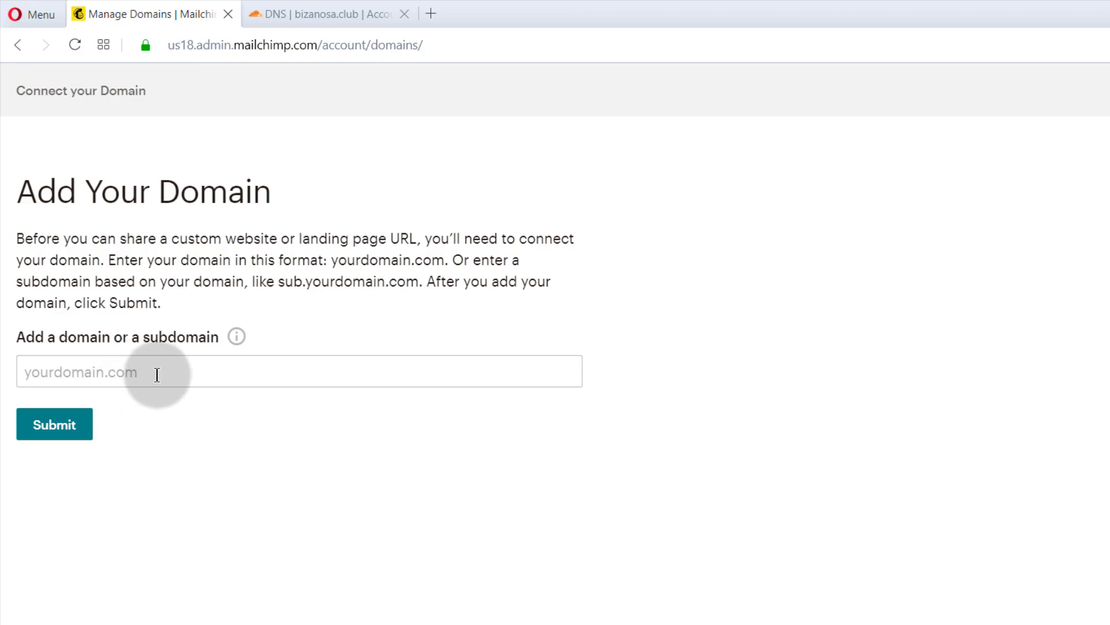
Copy the domain name bizanosa.club from Cloudflare's DNS management page and paste it as the domain to add in Mailchimp
click(305, 13)
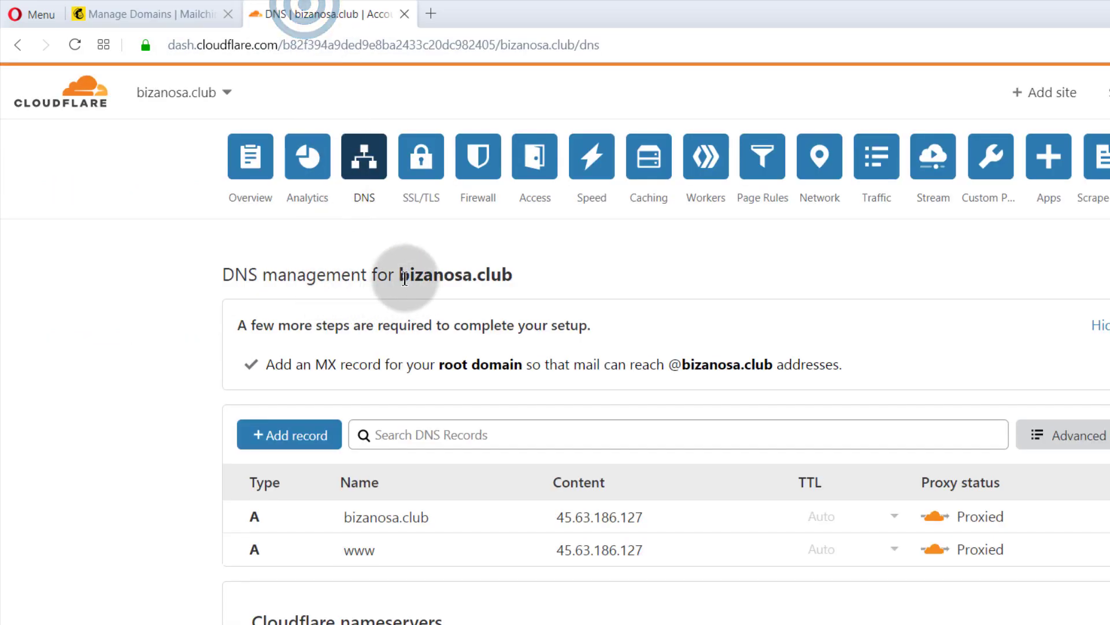
drag(399, 274, 514, 274)
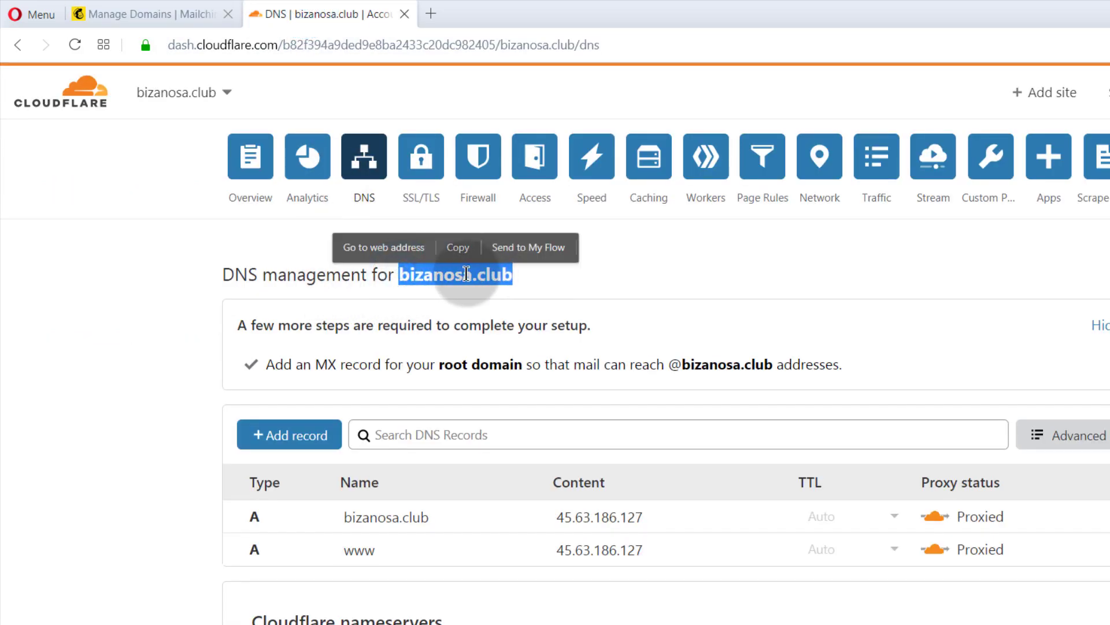
click(453, 256)
click(142, 14)
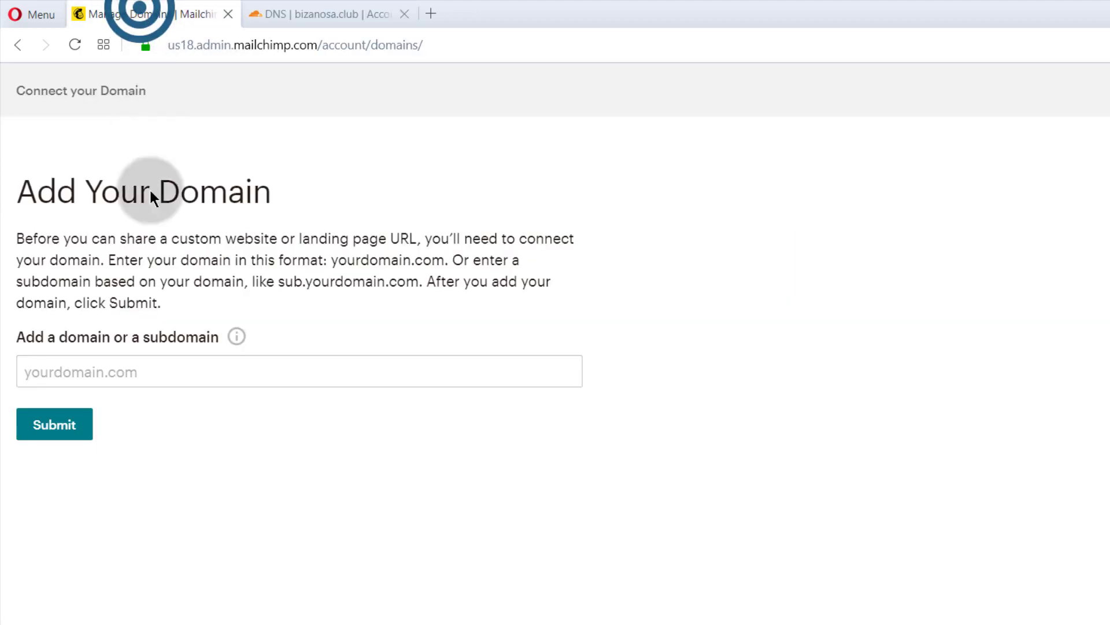
click(45, 369)
right_click(93, 369)
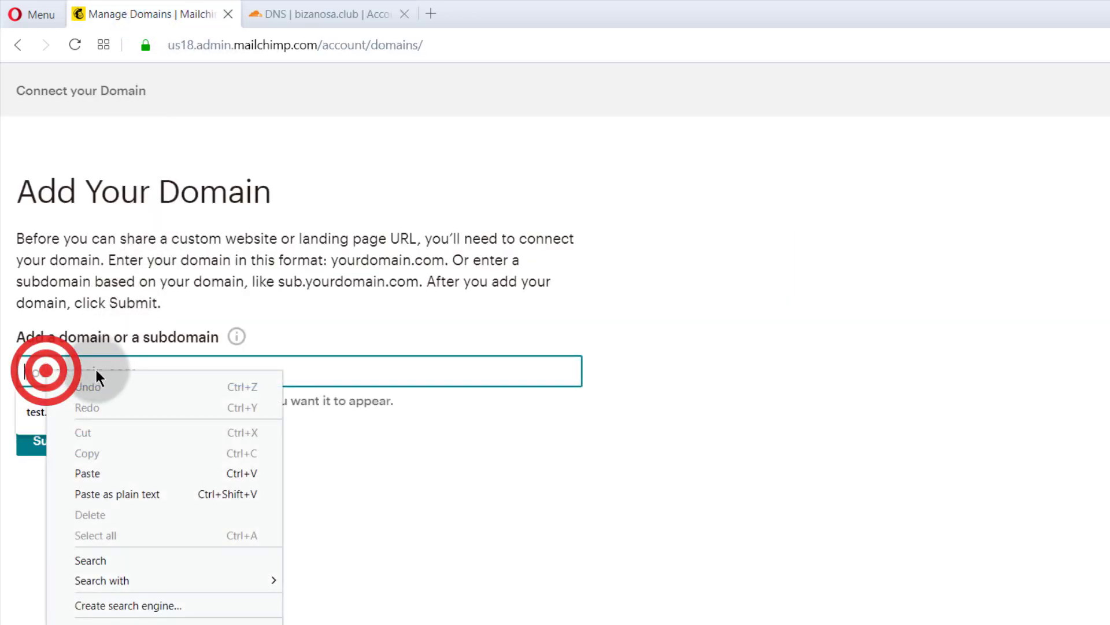
click(92, 473)
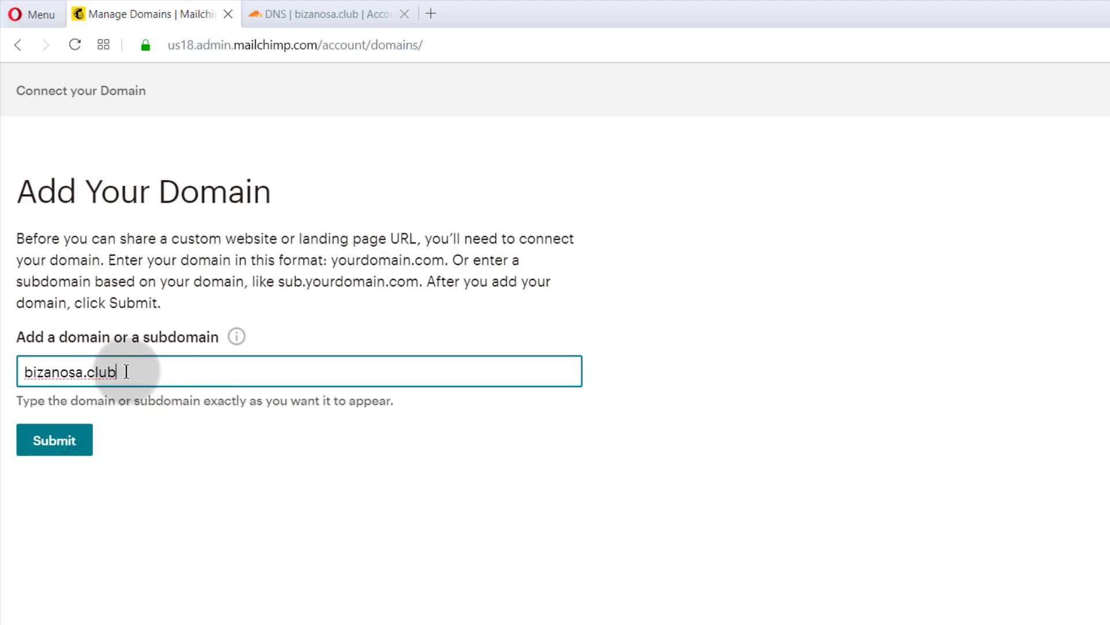
Prefix the entered domain with "signup." to make it the subdomain signup.bizanosa.club
drag(118, 371, 19, 375)
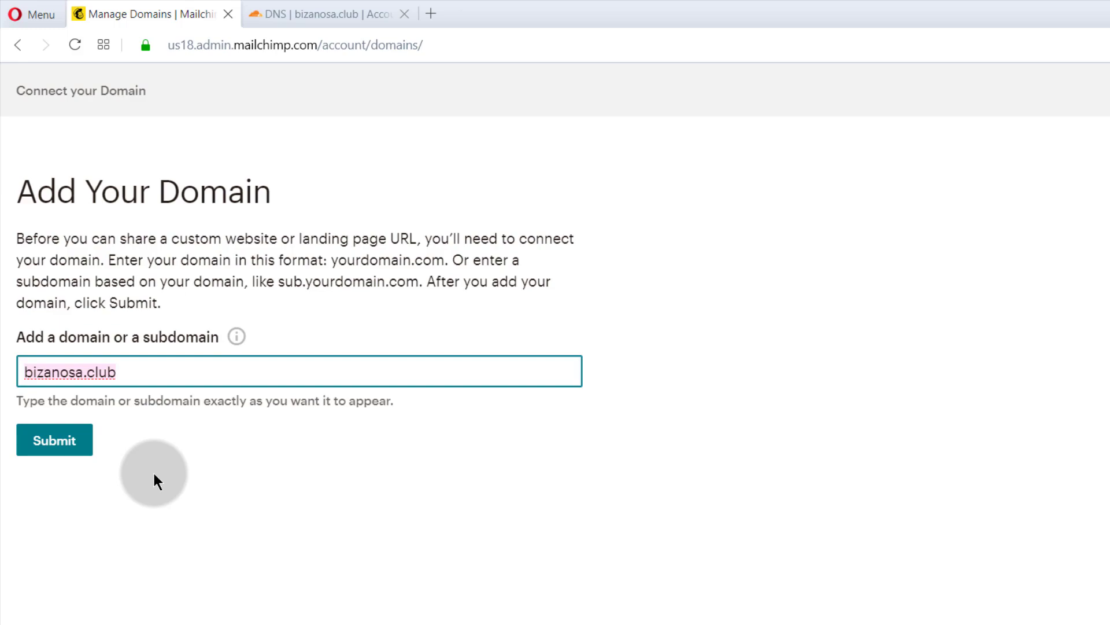
click(126, 371)
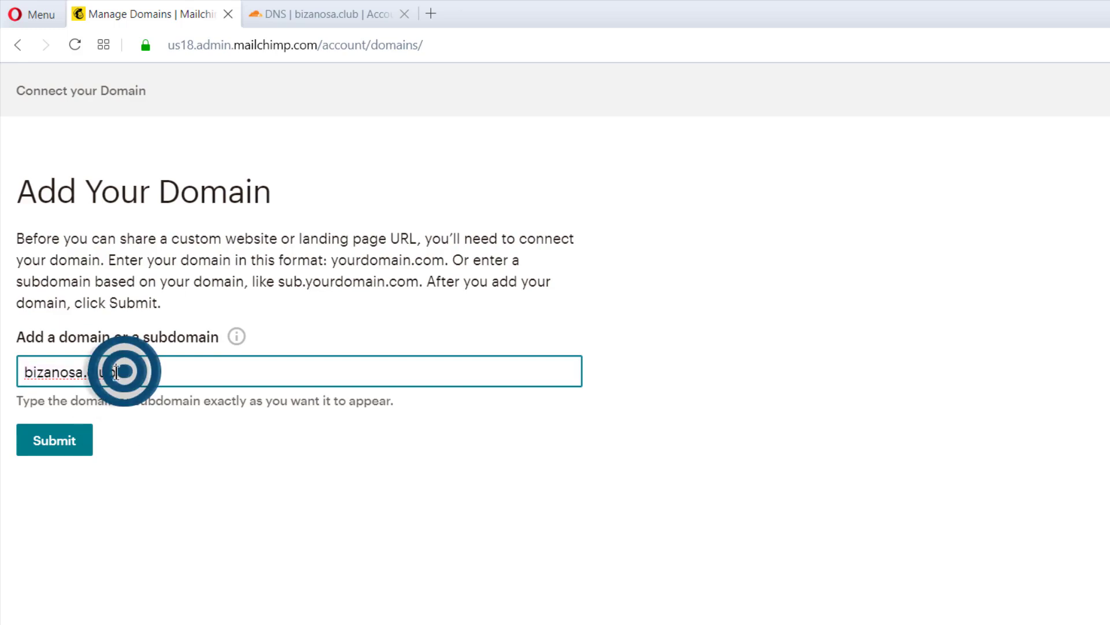
drag(117, 372, 21, 370)
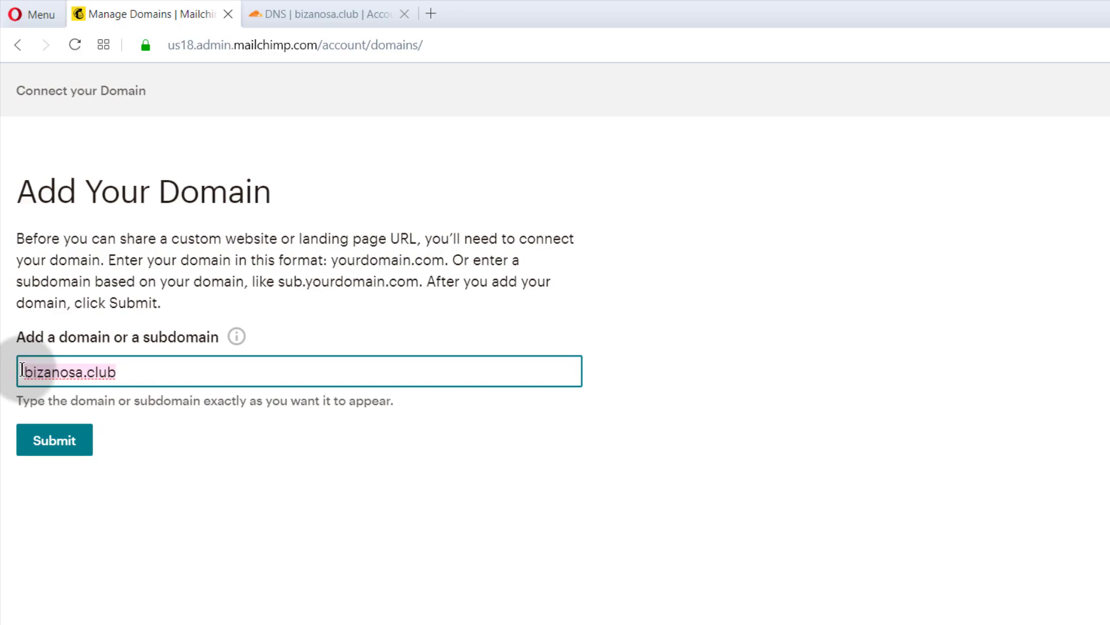
click(21, 370)
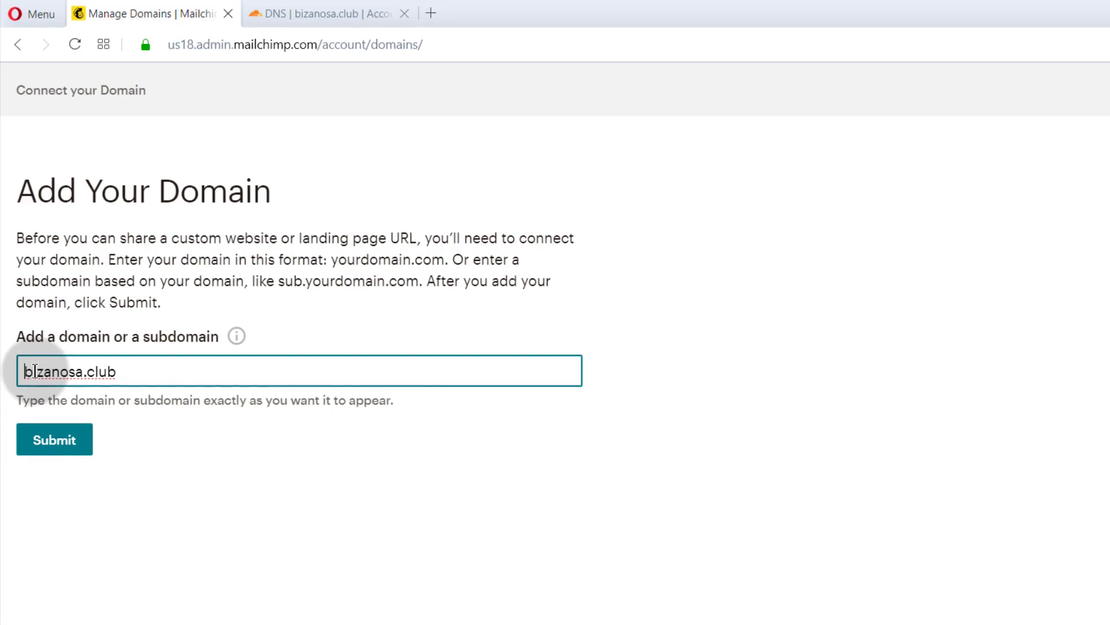
text(signup)
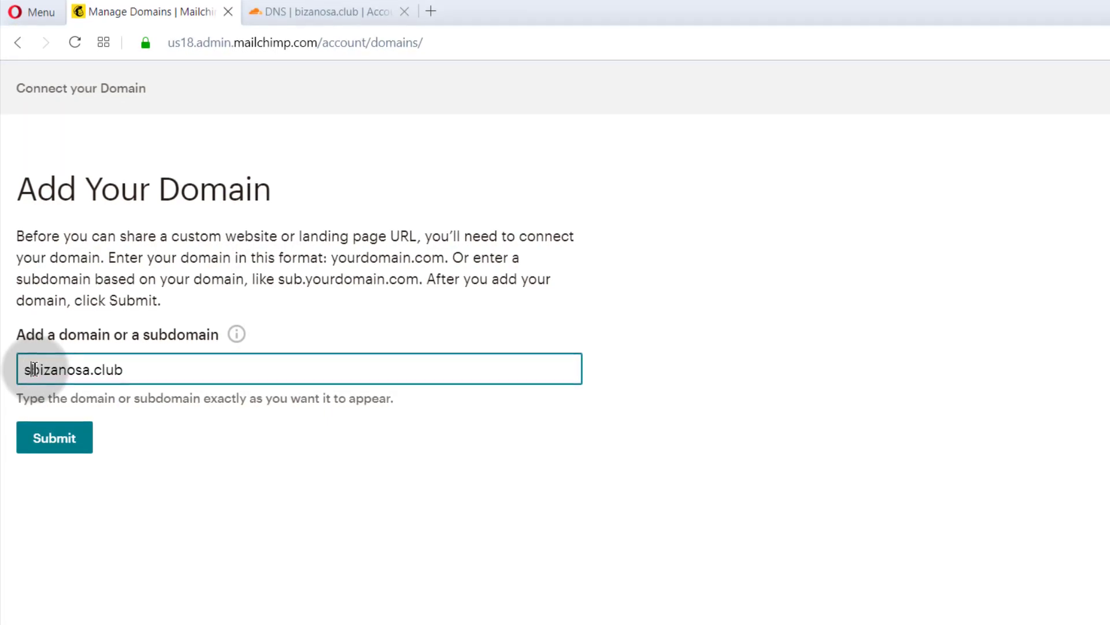
text(.)
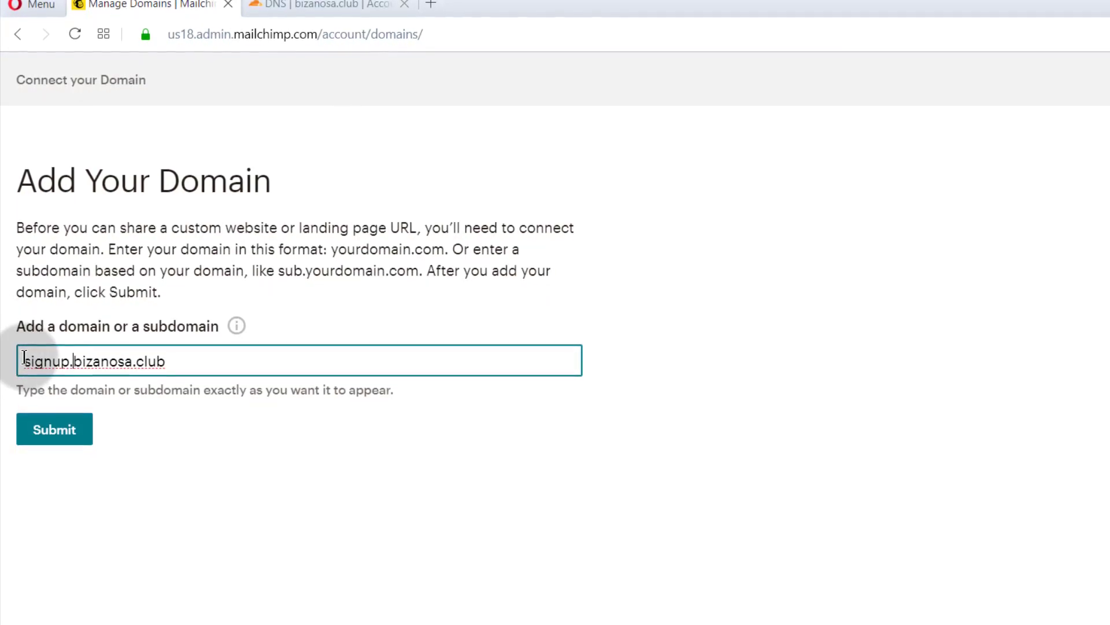
triple_click(42, 360)
click(168, 356)
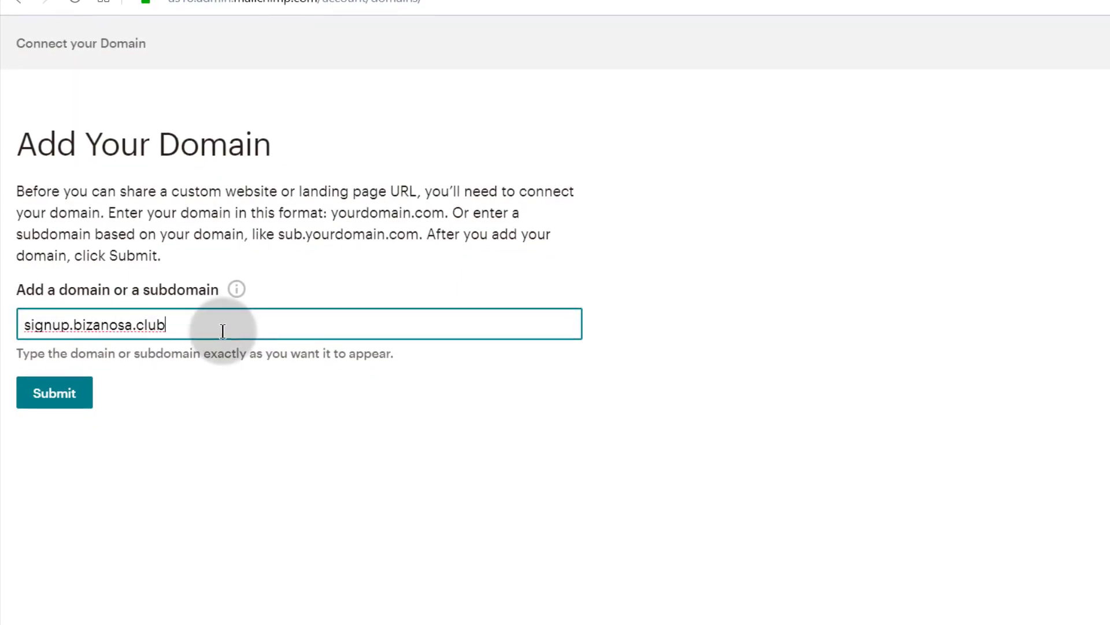
click(26, 324)
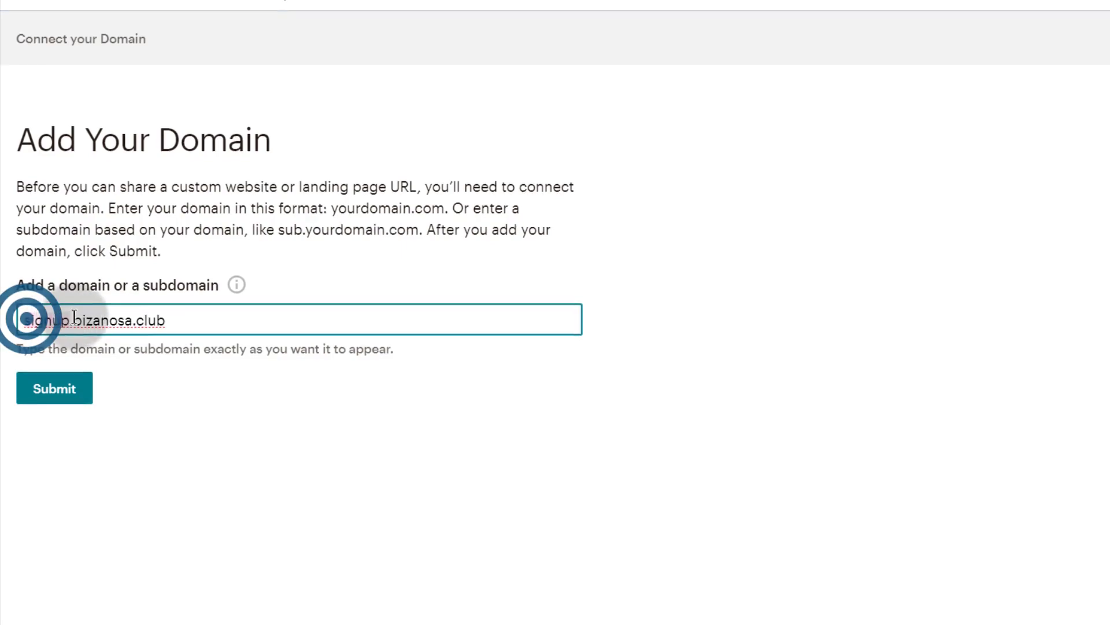
drag(26, 319, 168, 319)
click(172, 323)
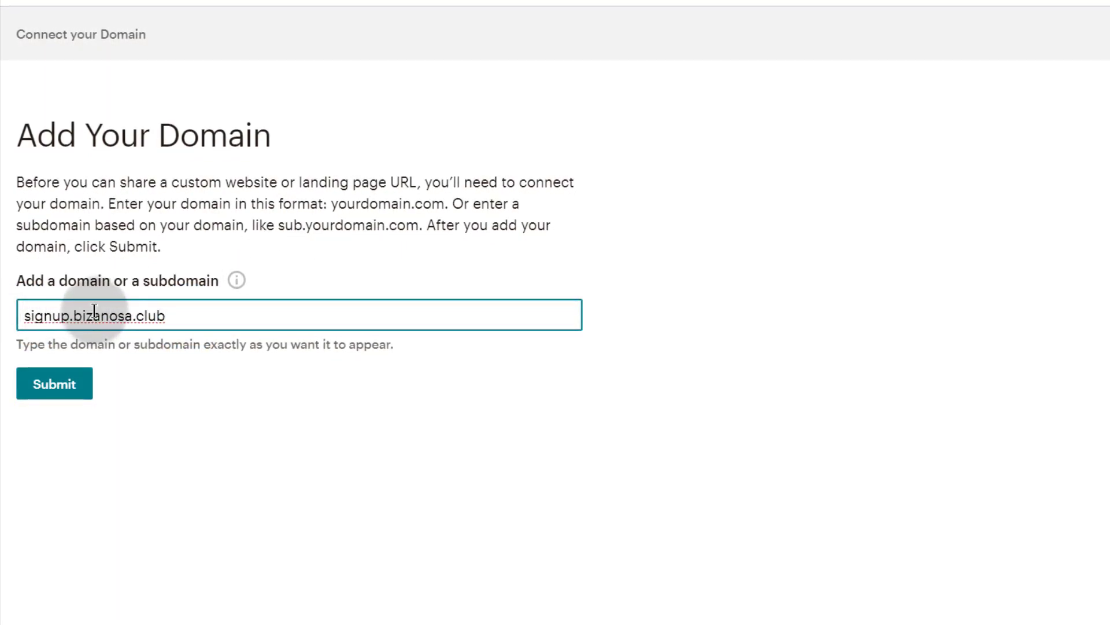
Submit the subdomain signup.bizanosa.club in Mailchimp and copy the CNAME record value it provides
click(62, 392)
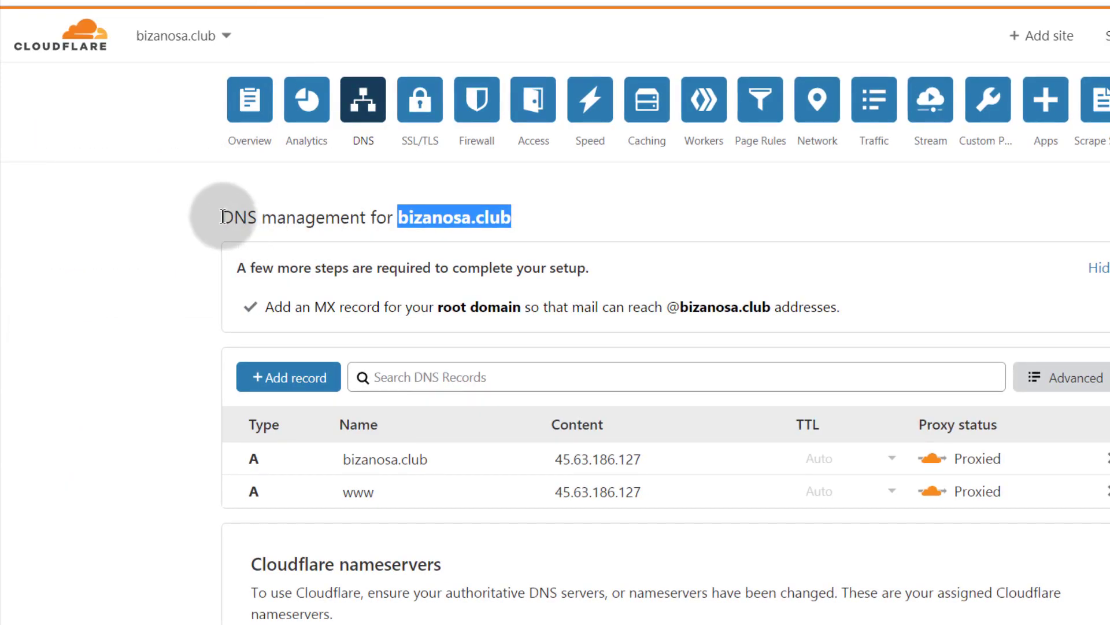
mouse_move(220, 216)
mouse_down()
mouse_move(252, 216)
mouse_move(227, 218)
mouse_up()
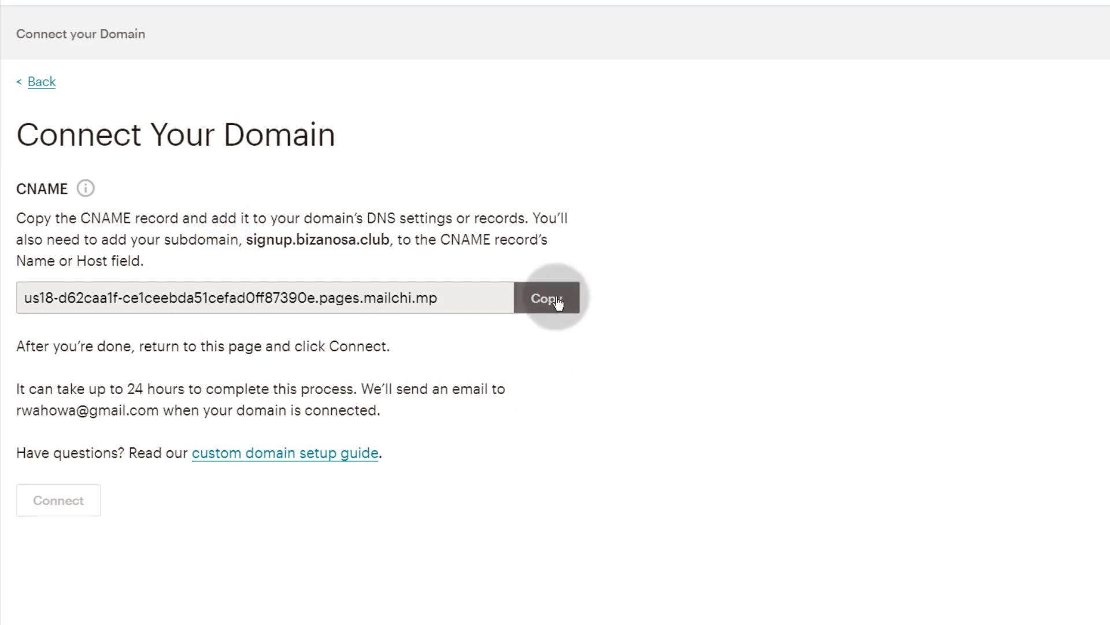
click(547, 297)
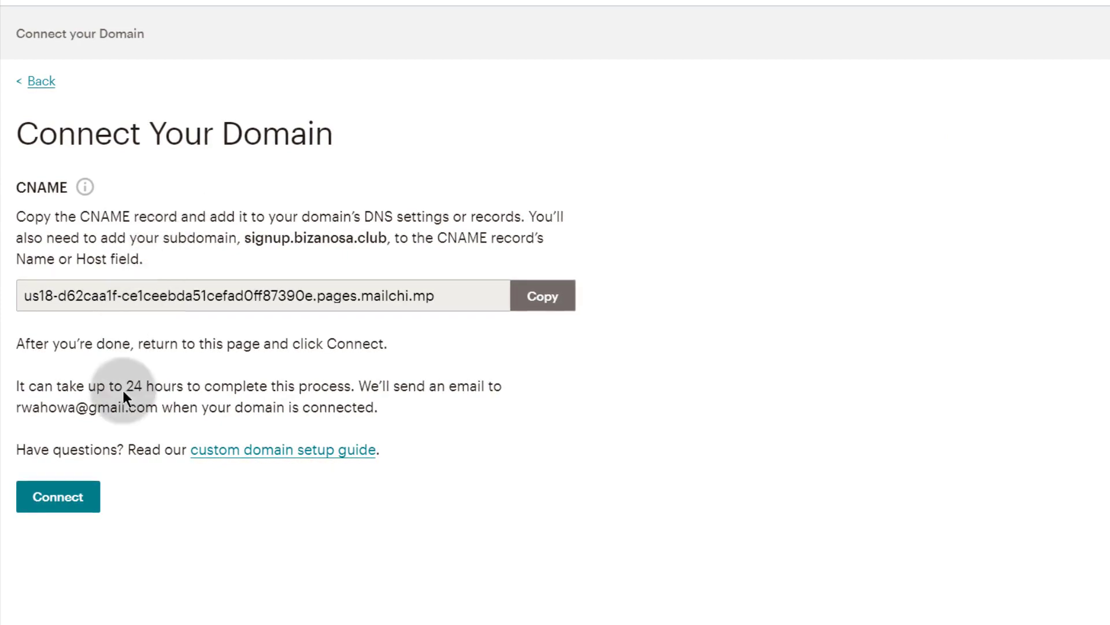
click(67, 500)
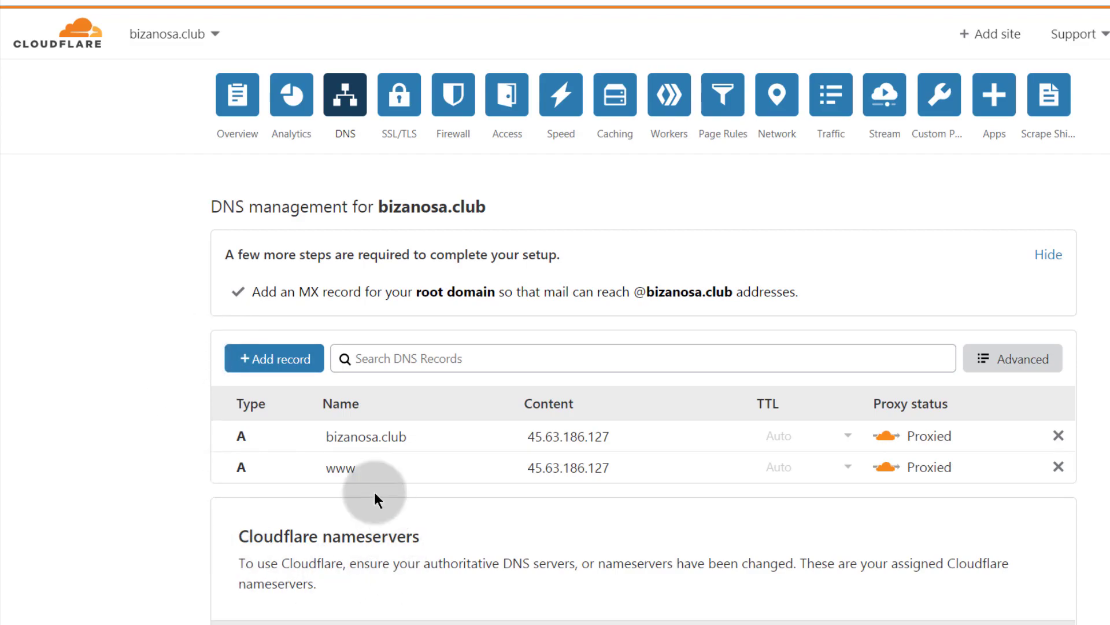
Switch to Cloudflare and start adding a new DNS record for bizanosa.club
double_click(377, 205)
click(347, 211)
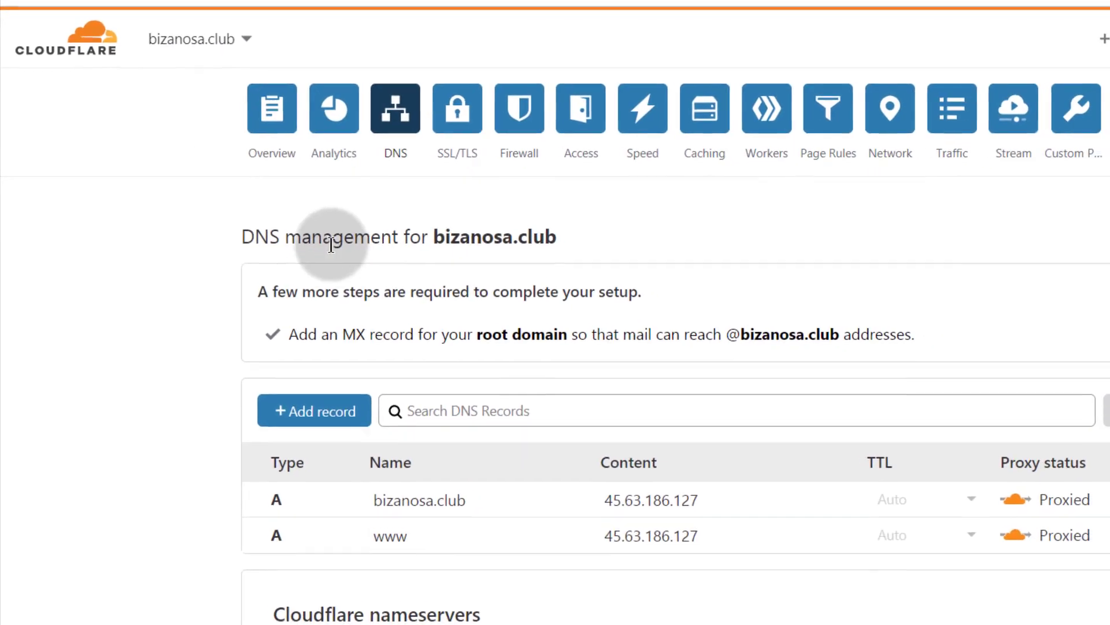
scroll(307, 297, down, 4)
scroll(288, 307, up, 4)
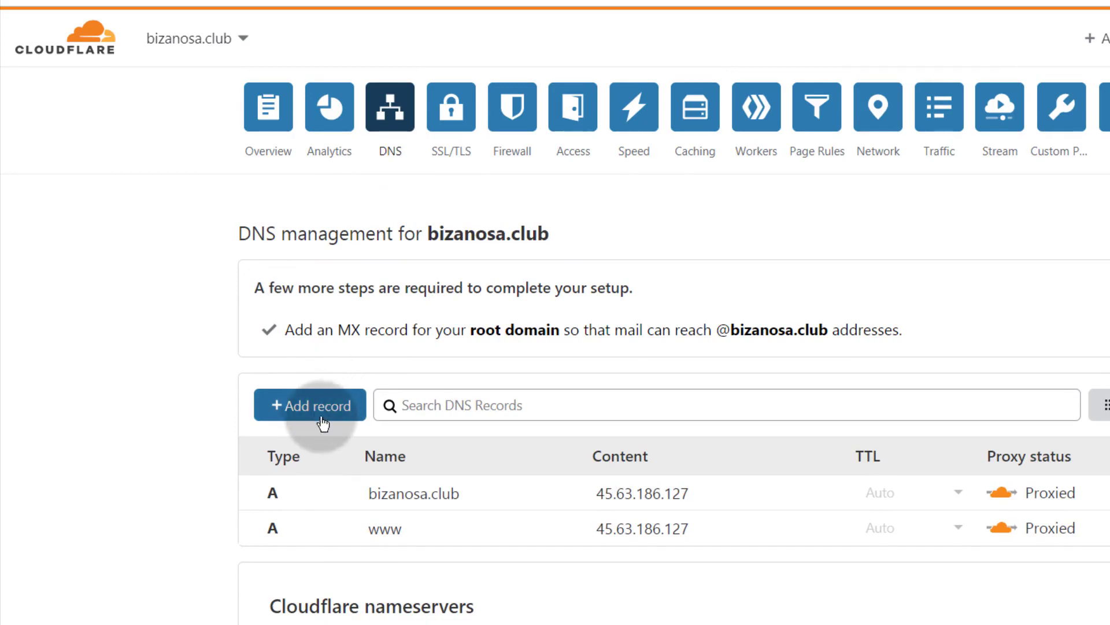
click(315, 408)
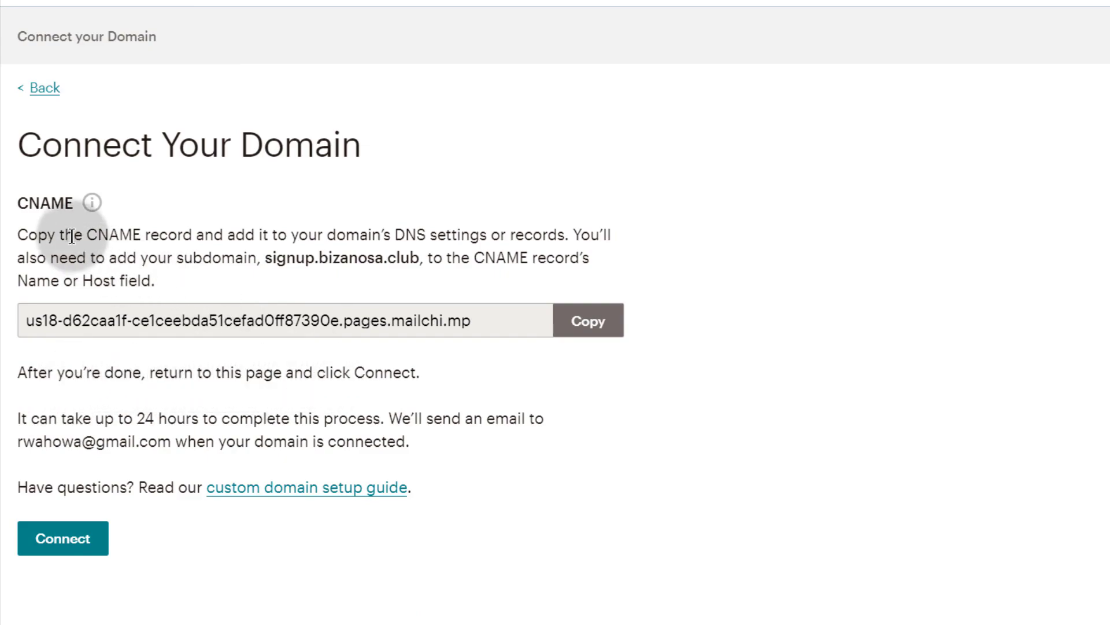
Review Mailchimp's CNAME instructions, checking the record type, the Name or Host field and the subdomain to enter
drag(76, 232, 159, 237)
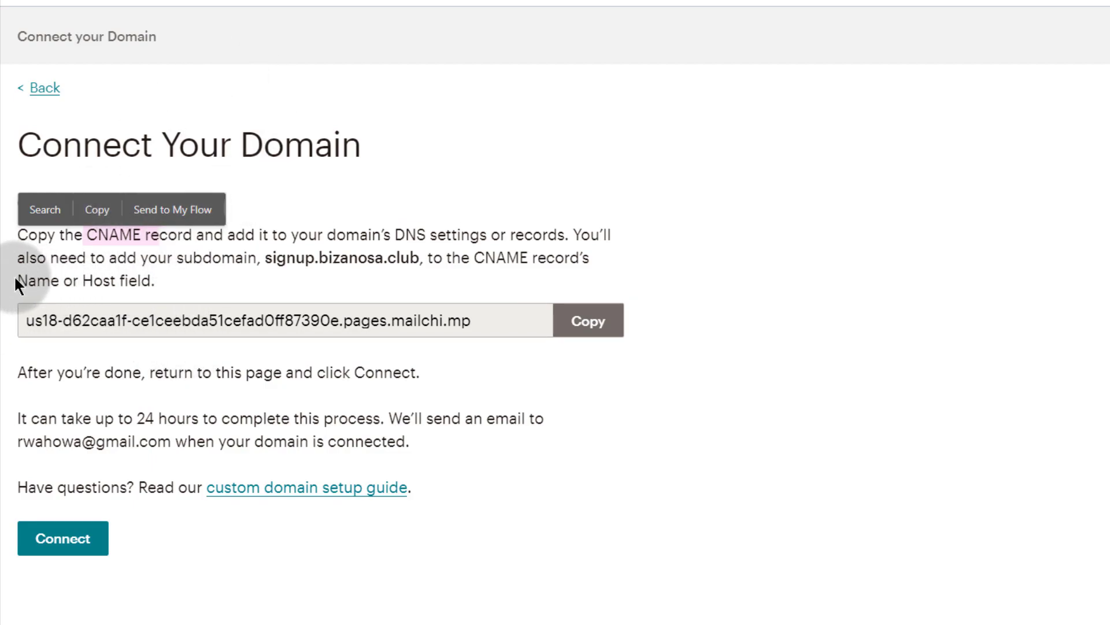
drag(20, 282, 83, 280)
click(85, 284)
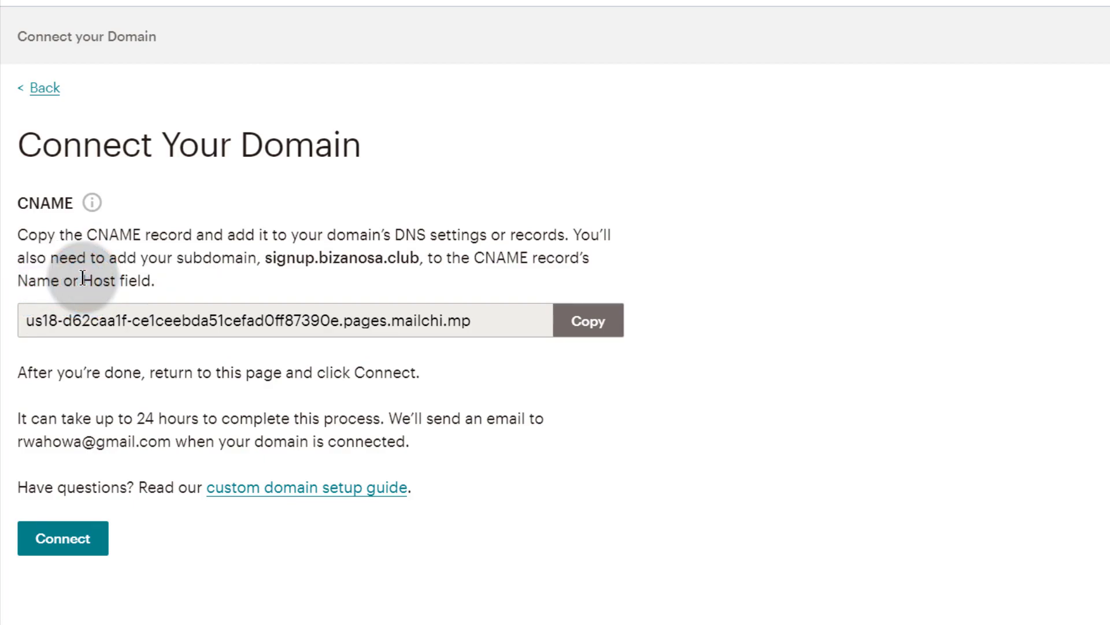
drag(86, 282, 118, 278)
click(240, 306)
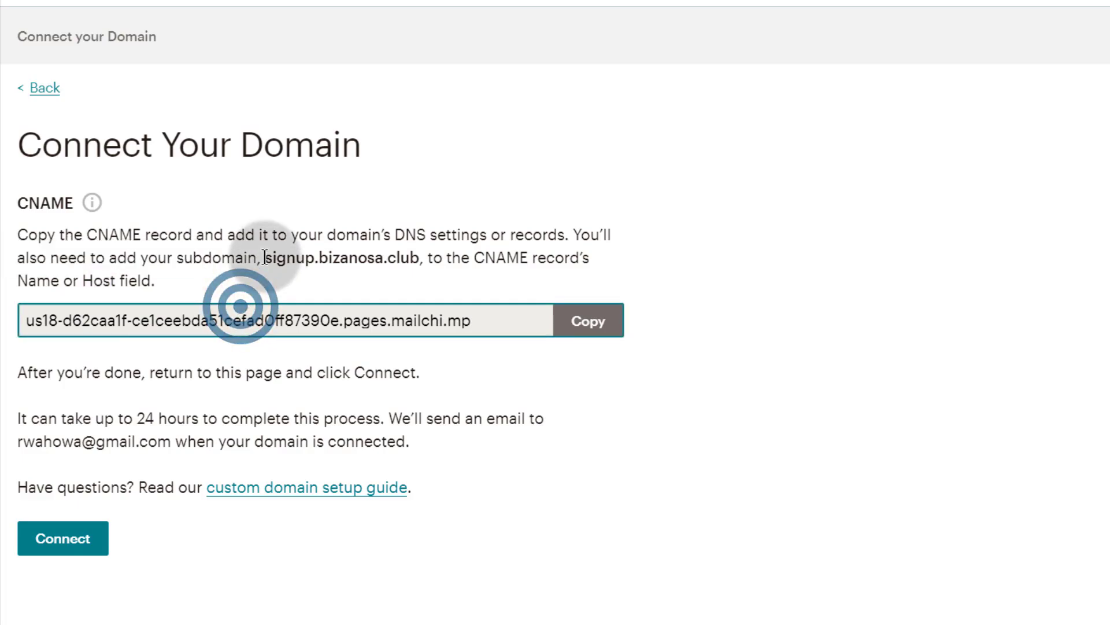
drag(265, 257, 409, 259)
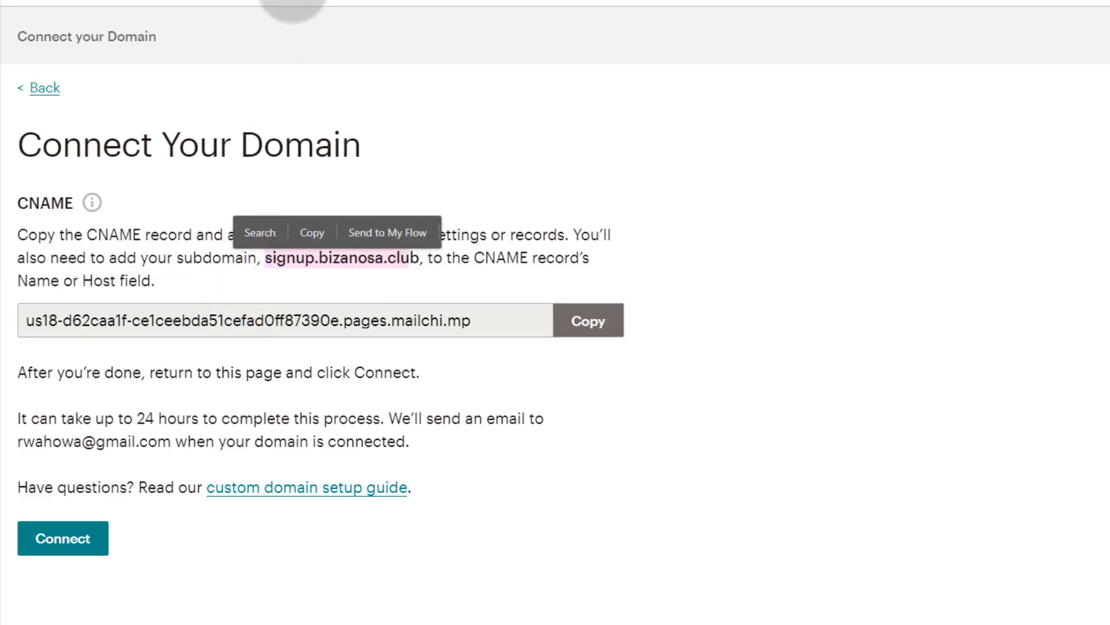
click(293, 5)
Paste Mailchimp's pages.mailchi.mp address as the target of the new CNAME record in Cloudflare, and copy the address again in Mailchimp
click(410, 426)
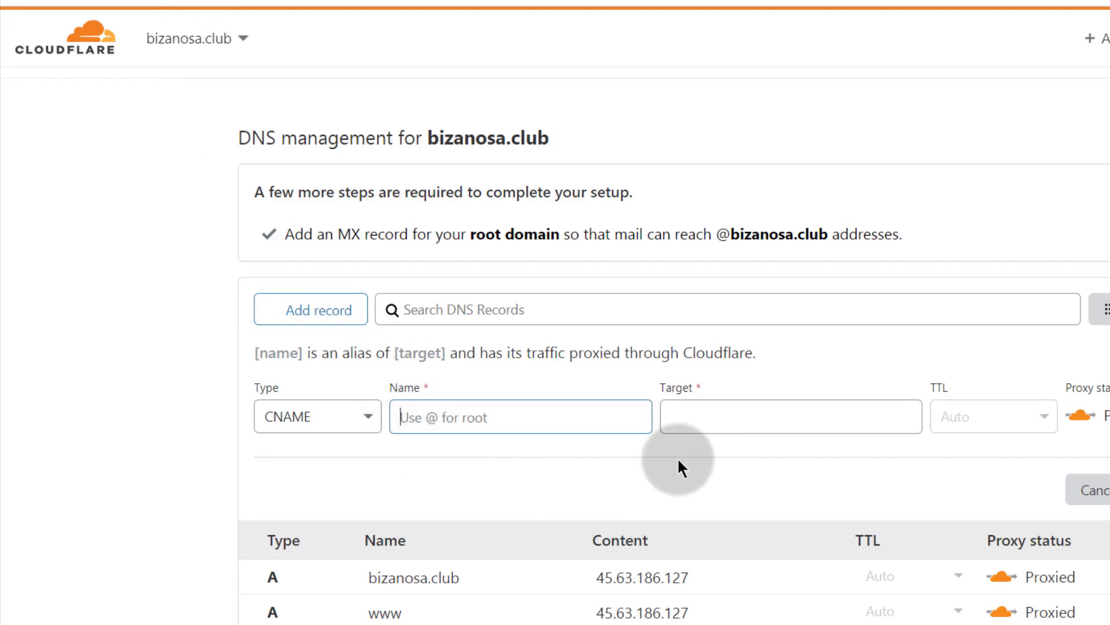
click(683, 419)
right_click(682, 419)
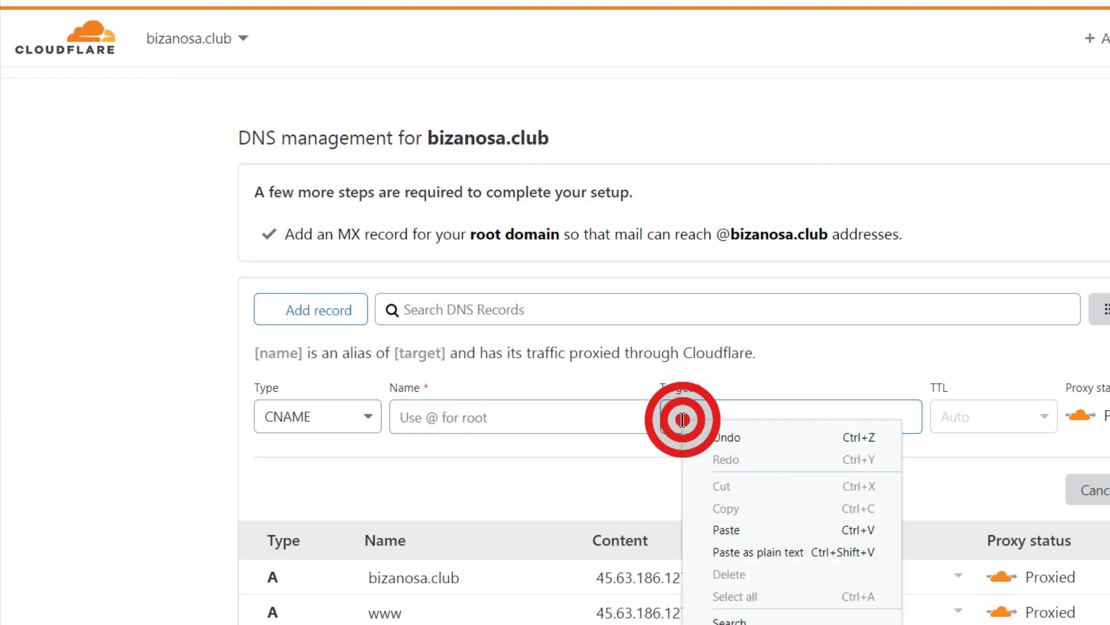
click(737, 528)
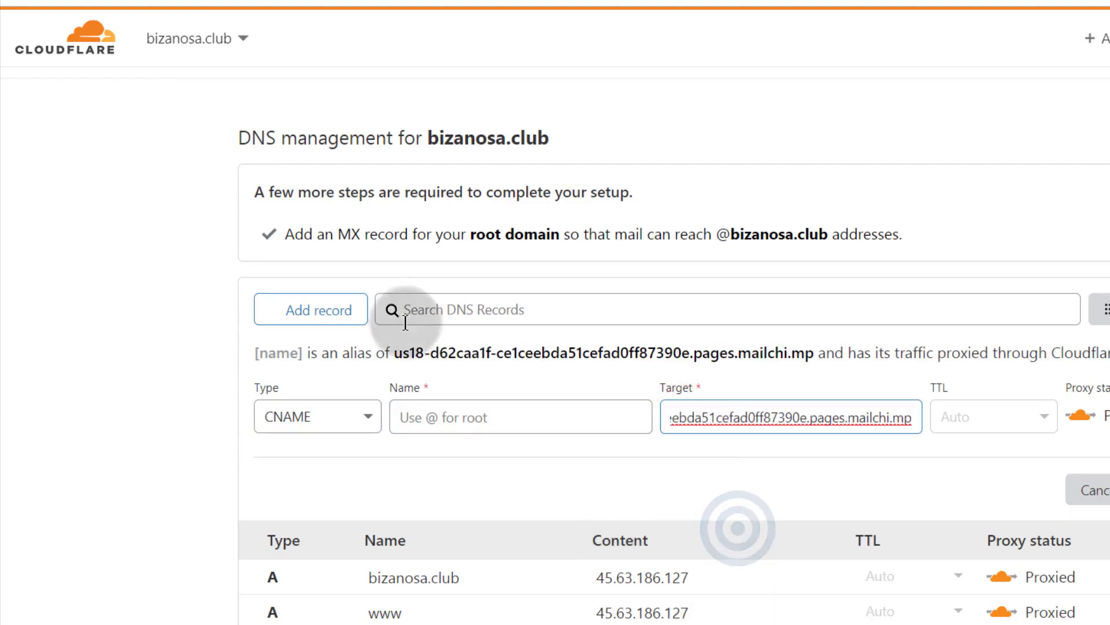
key(alt+Tab)
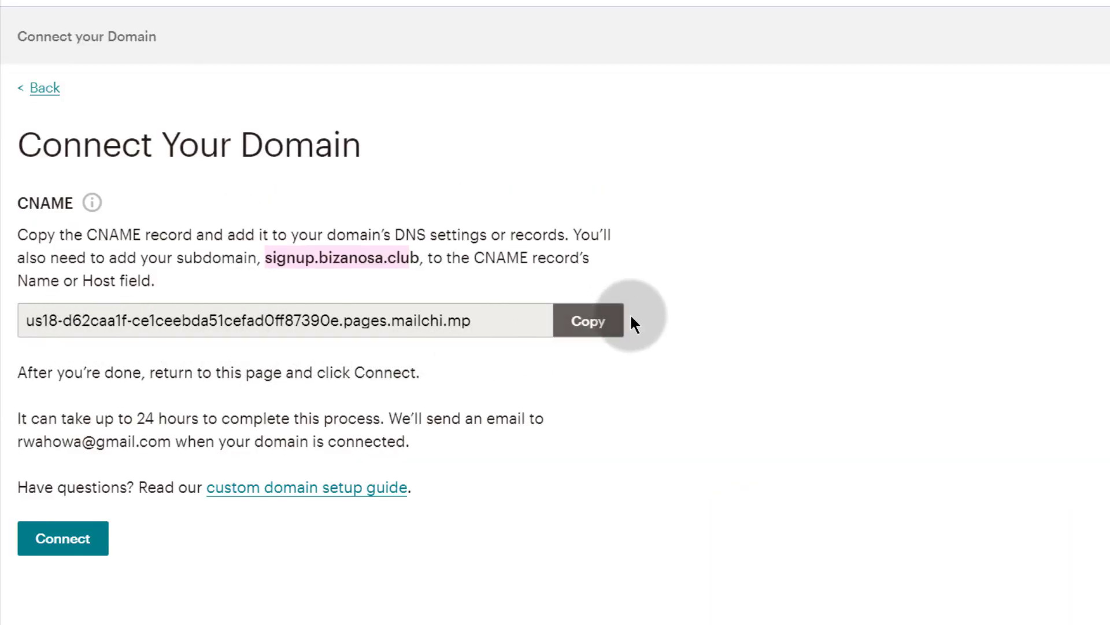
click(586, 323)
key(alt+Tab)
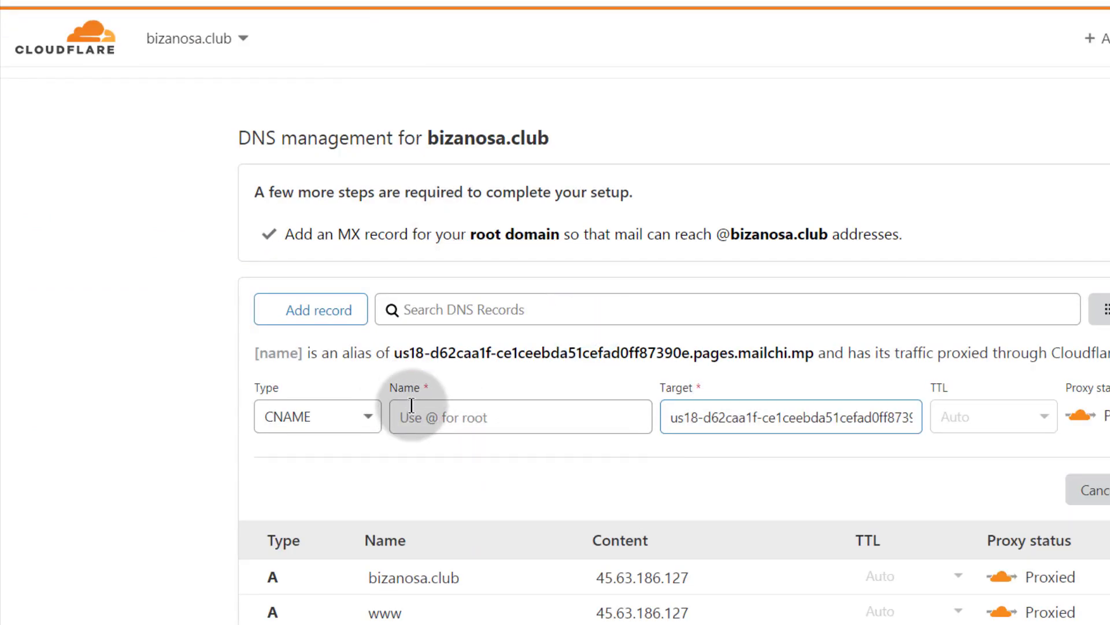
Copy the subdomain signup.bizanosa.club from Mailchimp's CNAME instructions
key(alt+Tab)
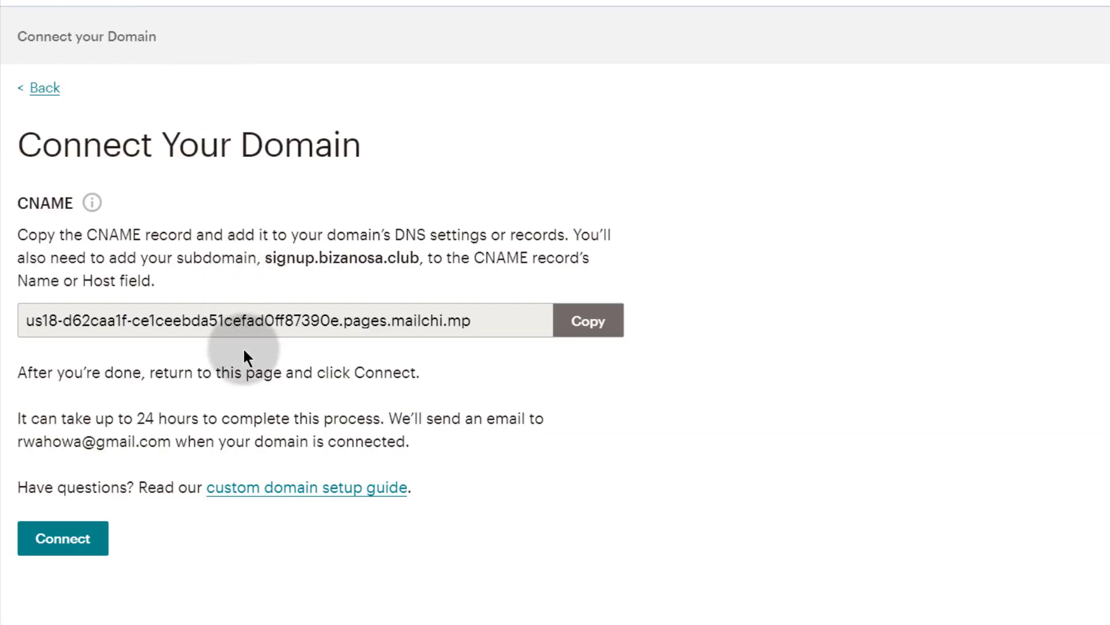
drag(264, 257, 420, 257)
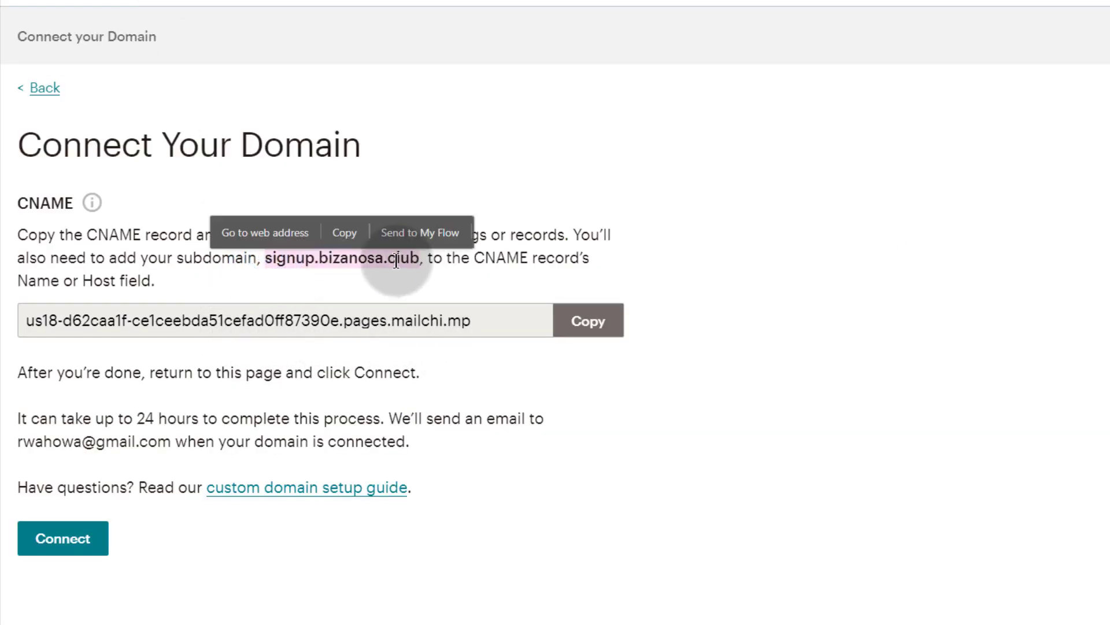
right_click(384, 260)
click(426, 318)
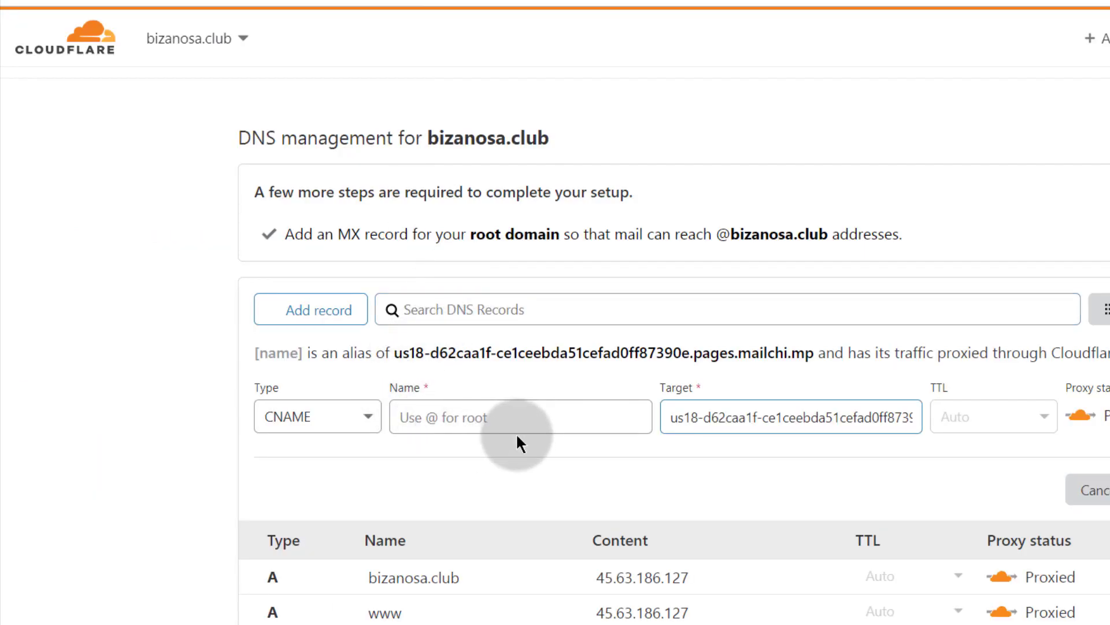
Paste signup.bizanosa.club as the name of the unsaved CNAME record in Cloudflare
click(426, 416)
right_click(423, 415)
click(464, 522)
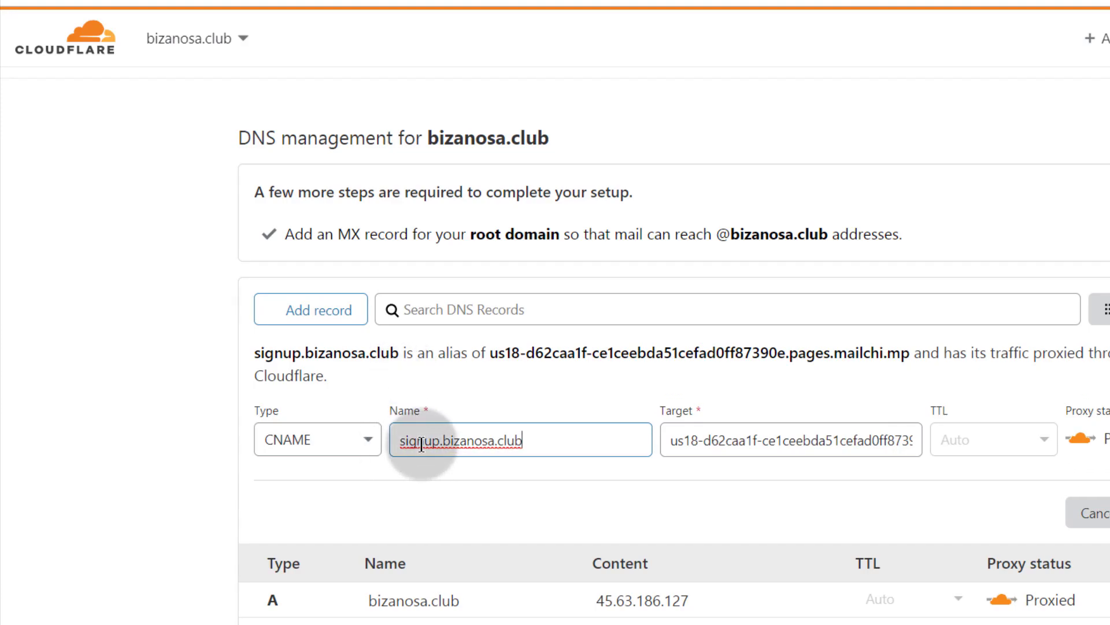
triple_click(533, 440)
click(528, 444)
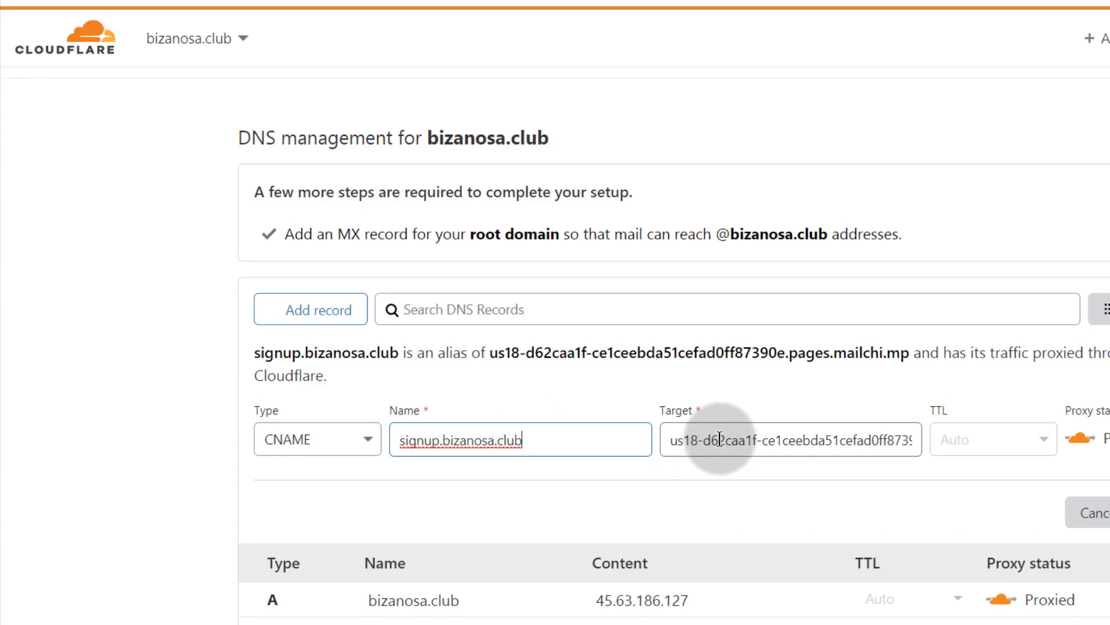
Choose CNAME again as the new record's type and paste signup.bizanosa.club as its name
drag(683, 442, 733, 447)
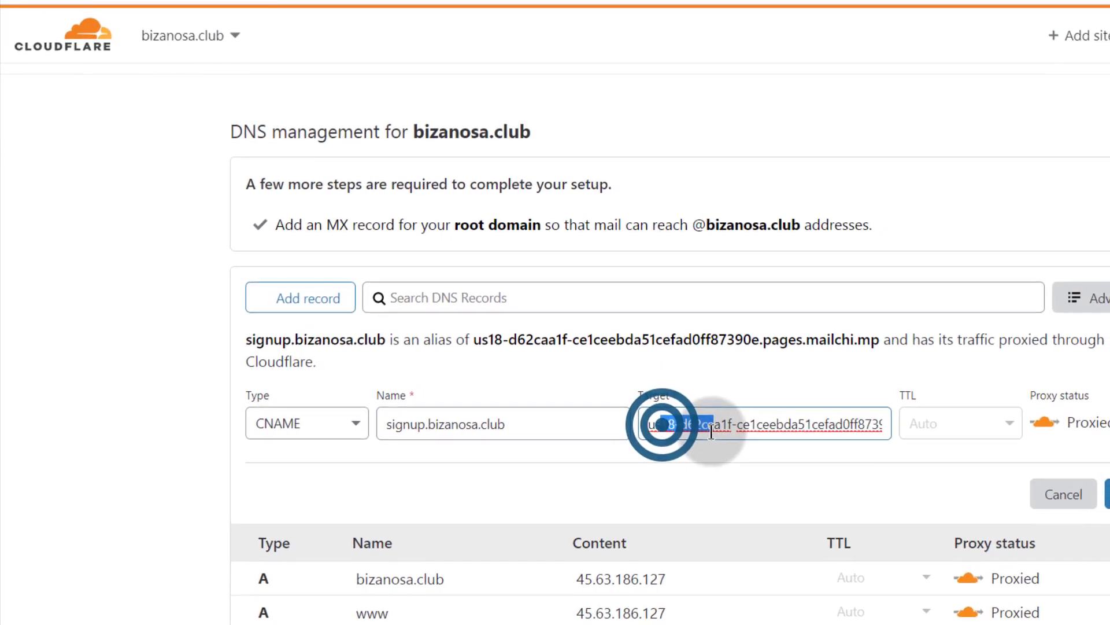
click(325, 425)
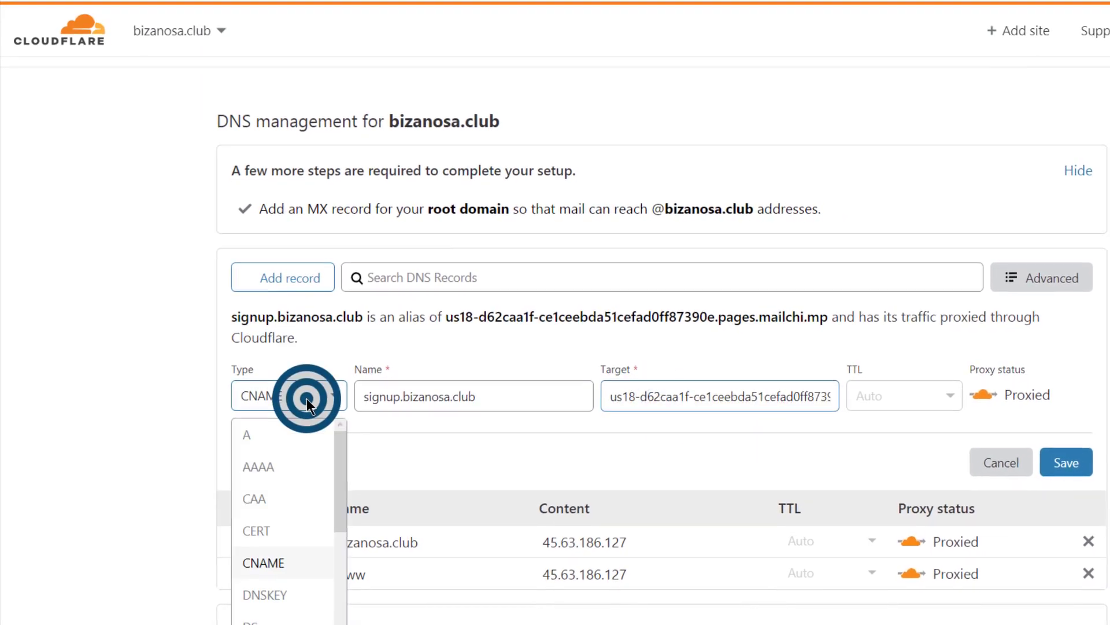
click(258, 560)
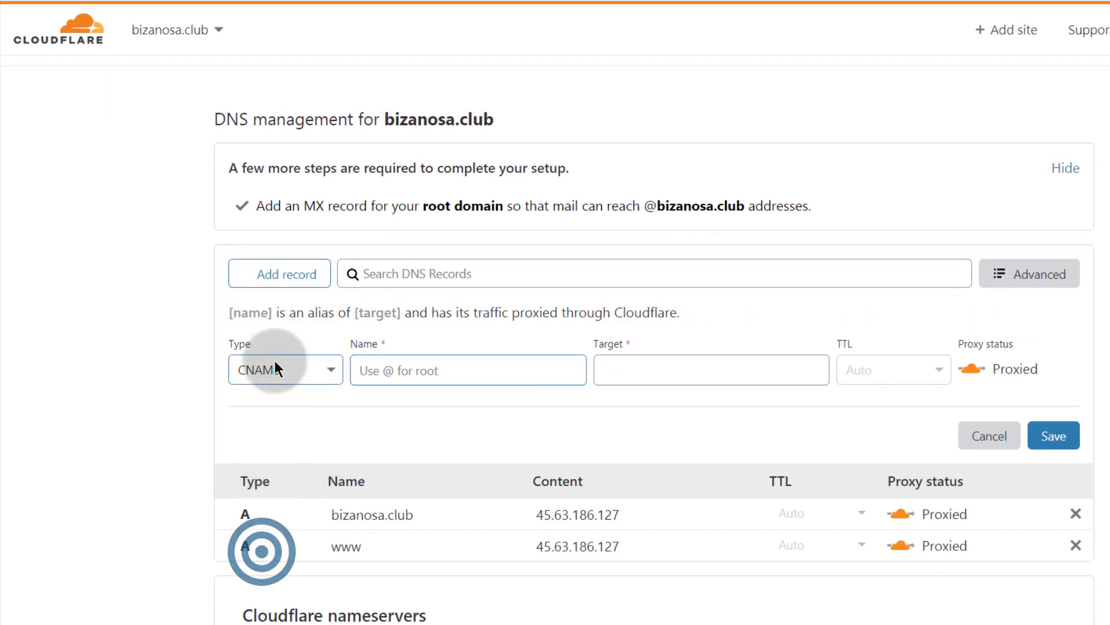
click(232, 369)
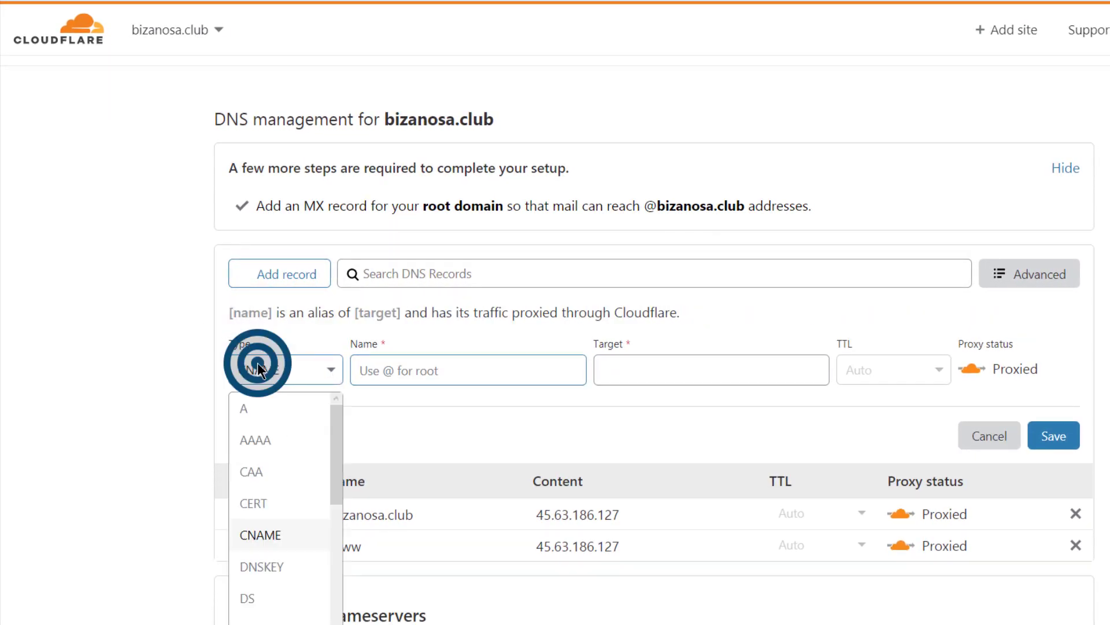
click(266, 535)
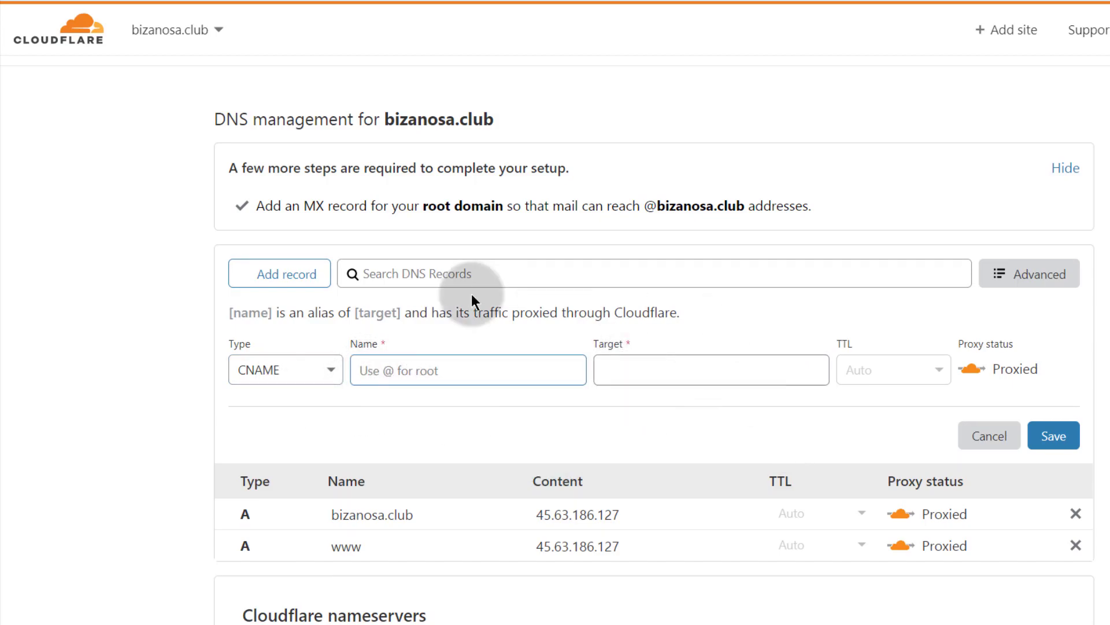
right_click(379, 373)
click(412, 467)
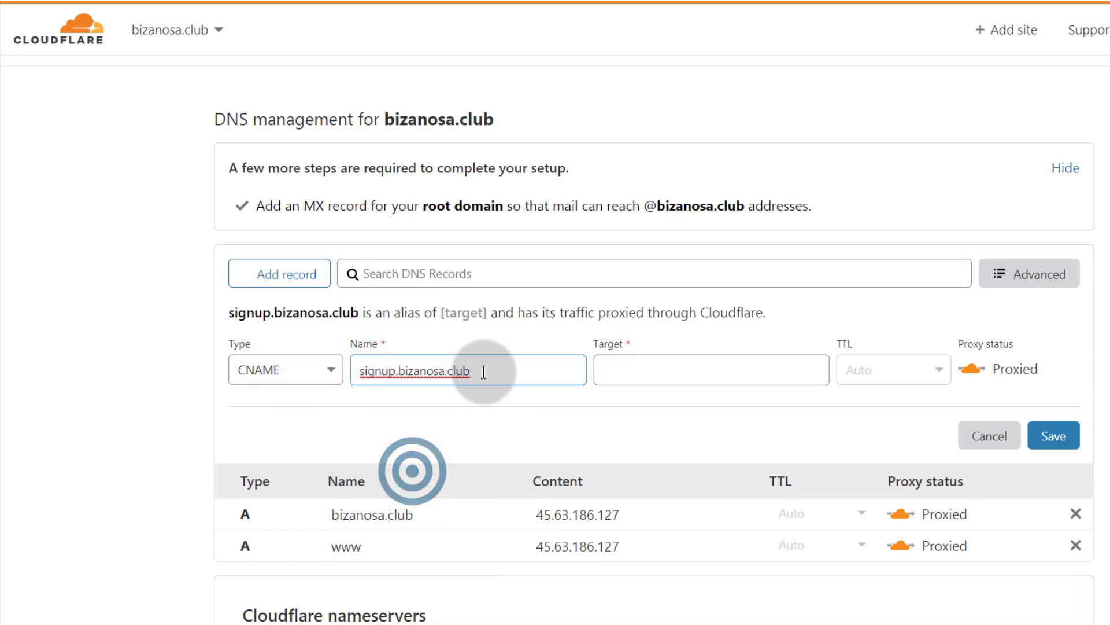
Copy the pages.mailchi.mp CNAME value from Mailchimp, paste it as the record's target in Cloudflare and save the record
click(115, 7)
click(522, 292)
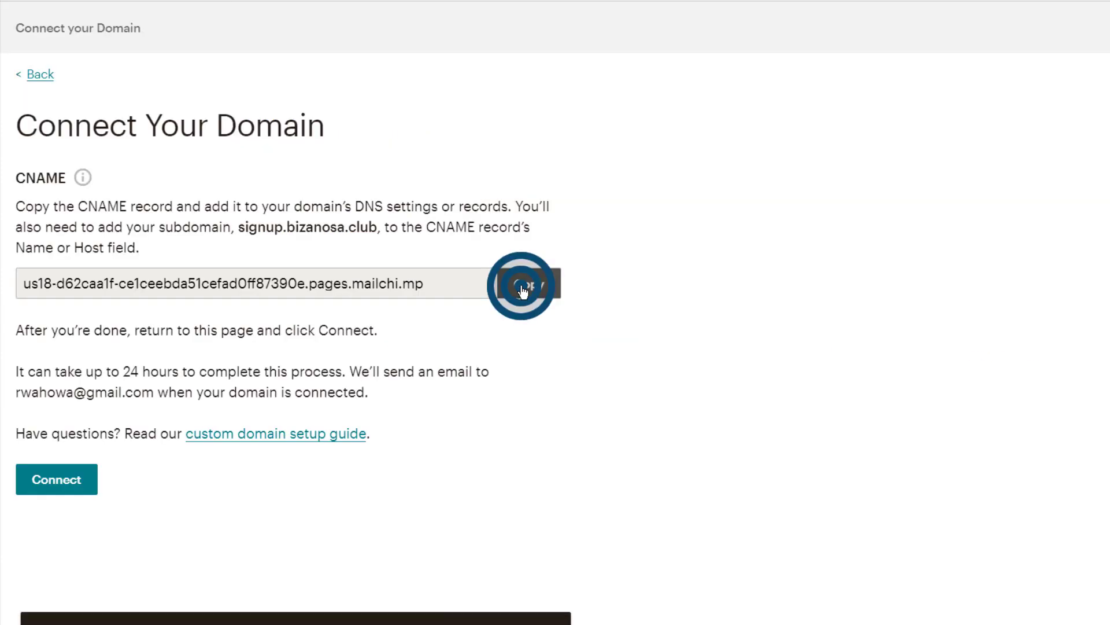
click(685, 378)
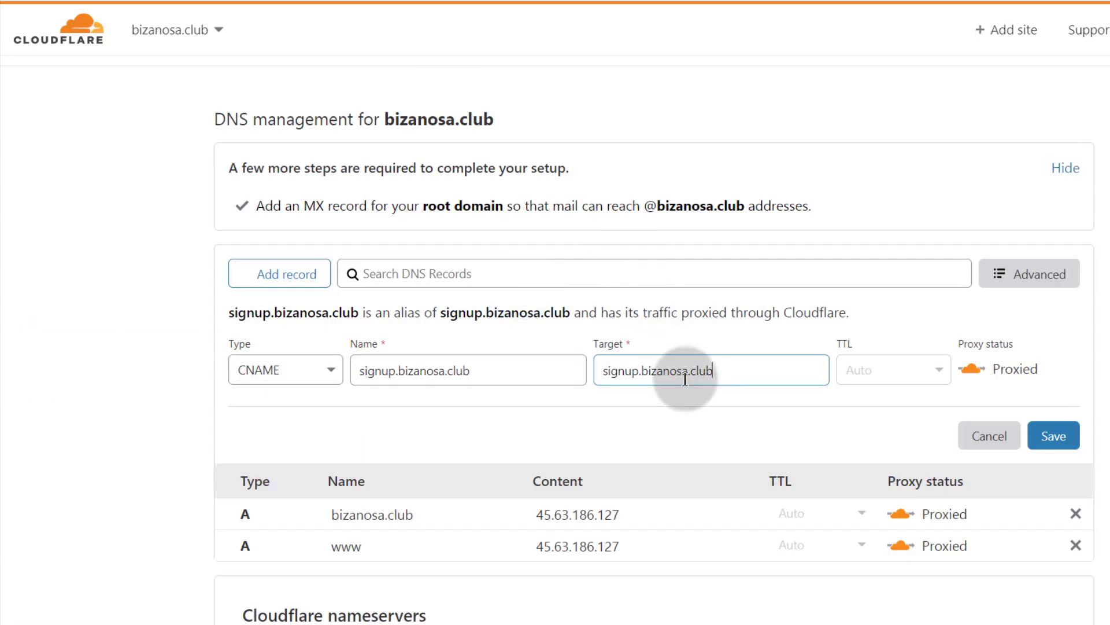
triple_click(716, 369)
right_click(616, 368)
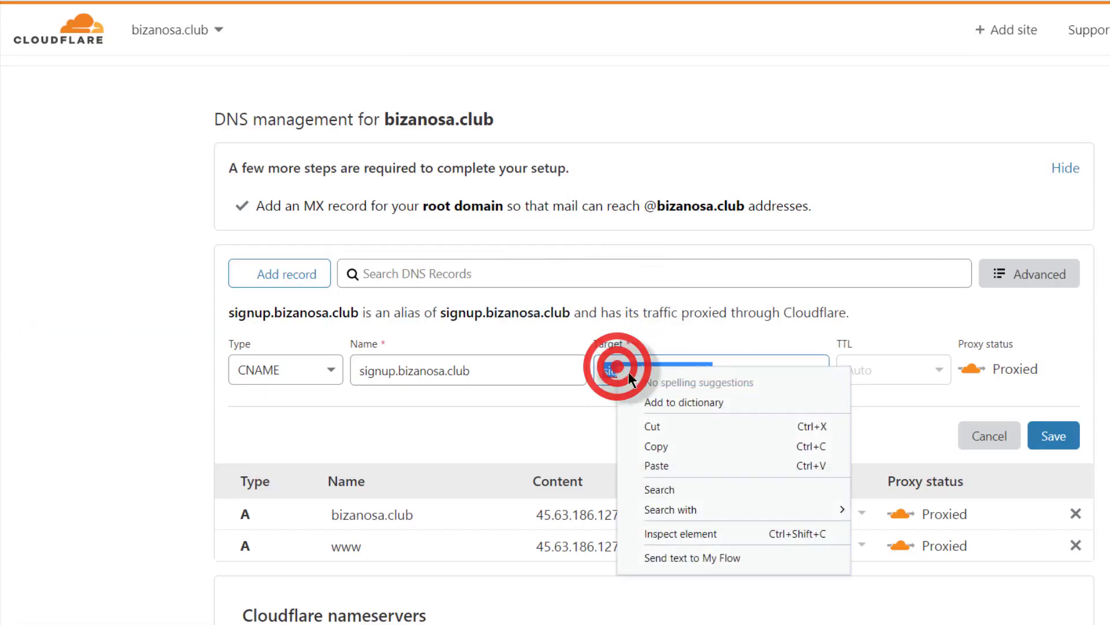
click(660, 466)
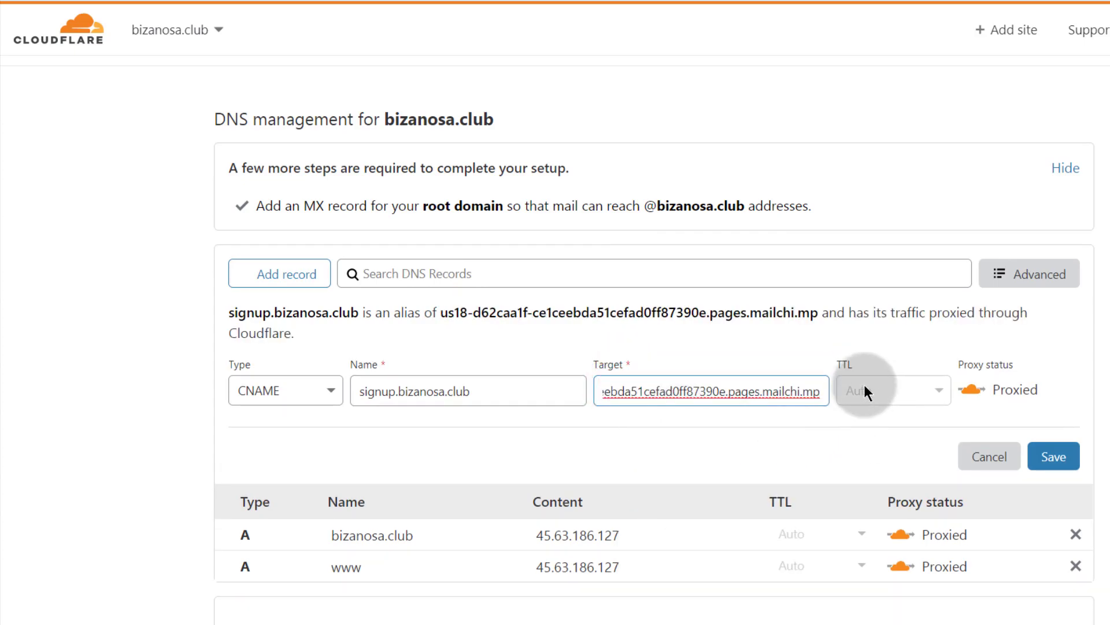
click(1056, 457)
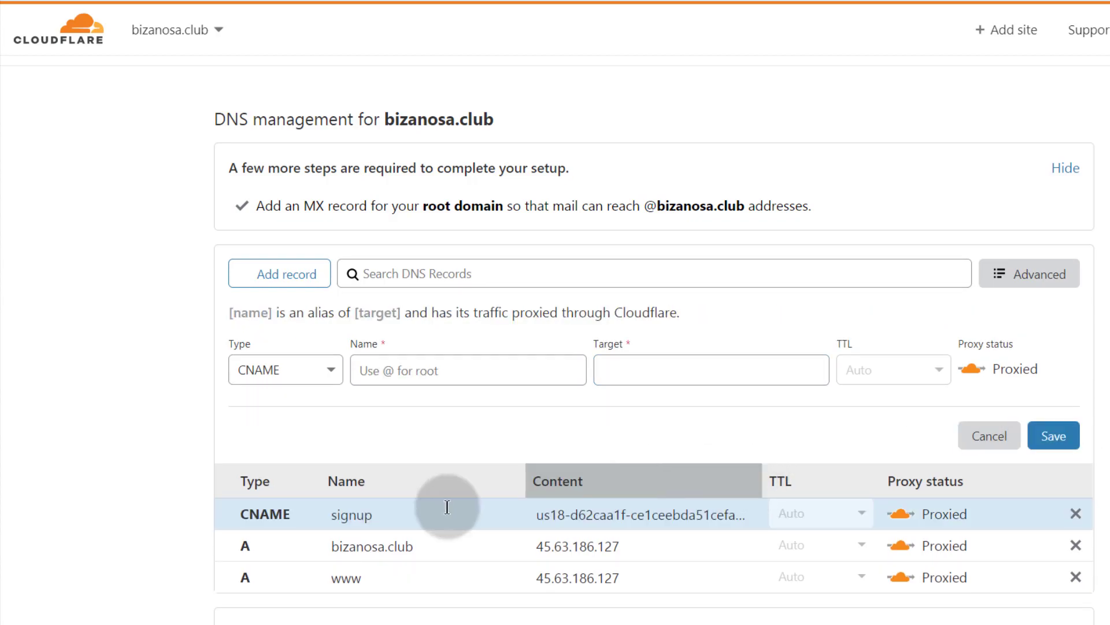
scroll(426, 575, down, 2)
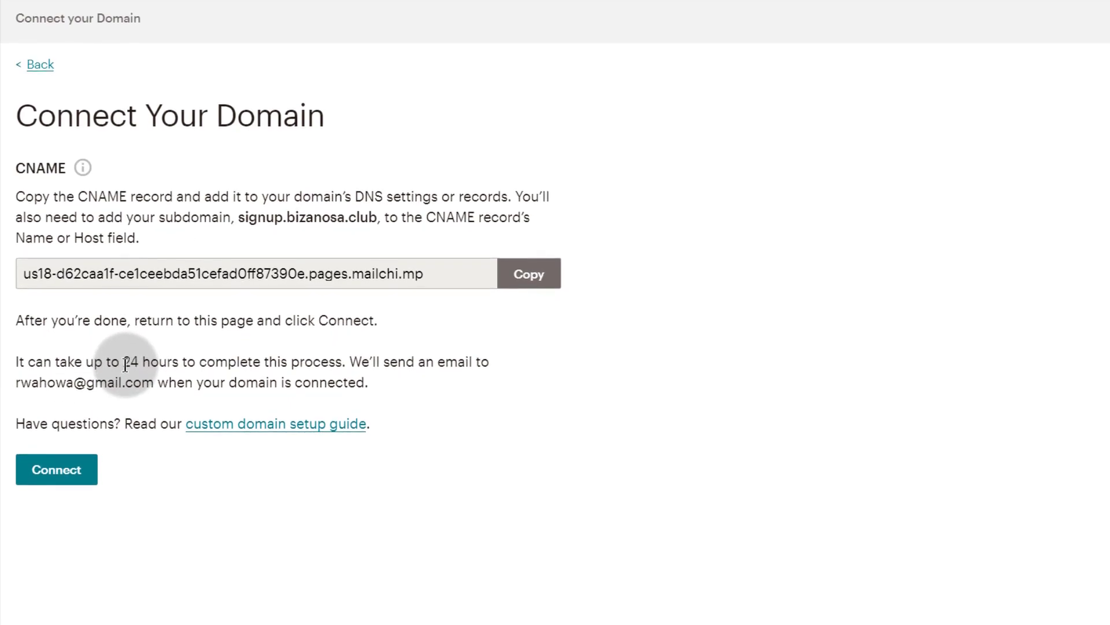
Return to Mailchimp, connect the subdomain and check its entry under Connect Your Domain on the Manage Domains page
click(156, 376)
drag(156, 354, 179, 351)
click(106, 476)
click(61, 458)
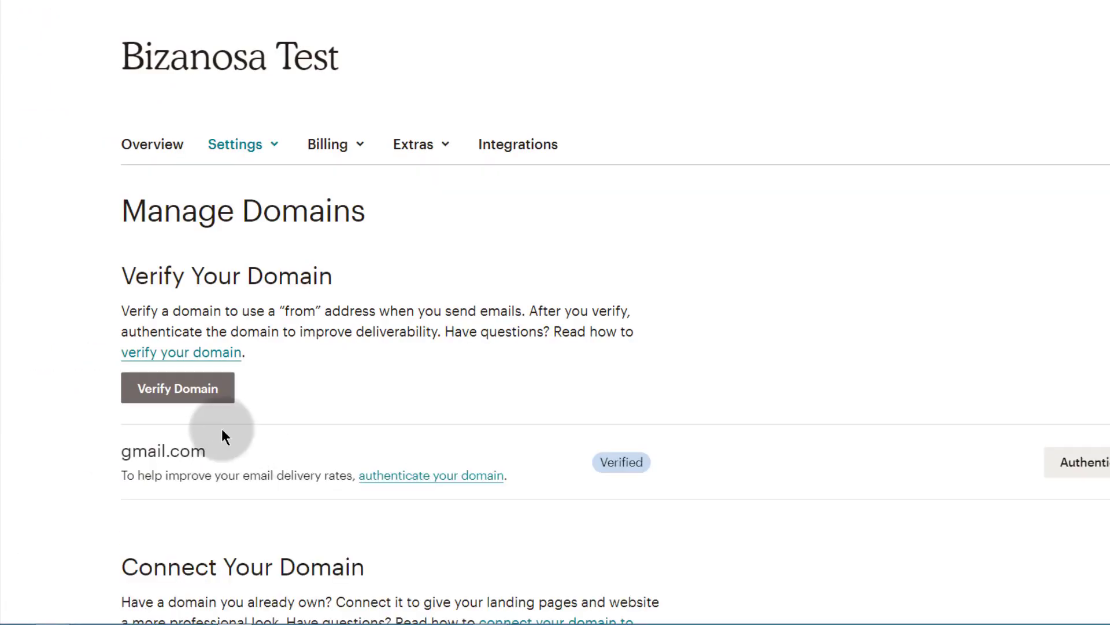
scroll(324, 460, down, 4)
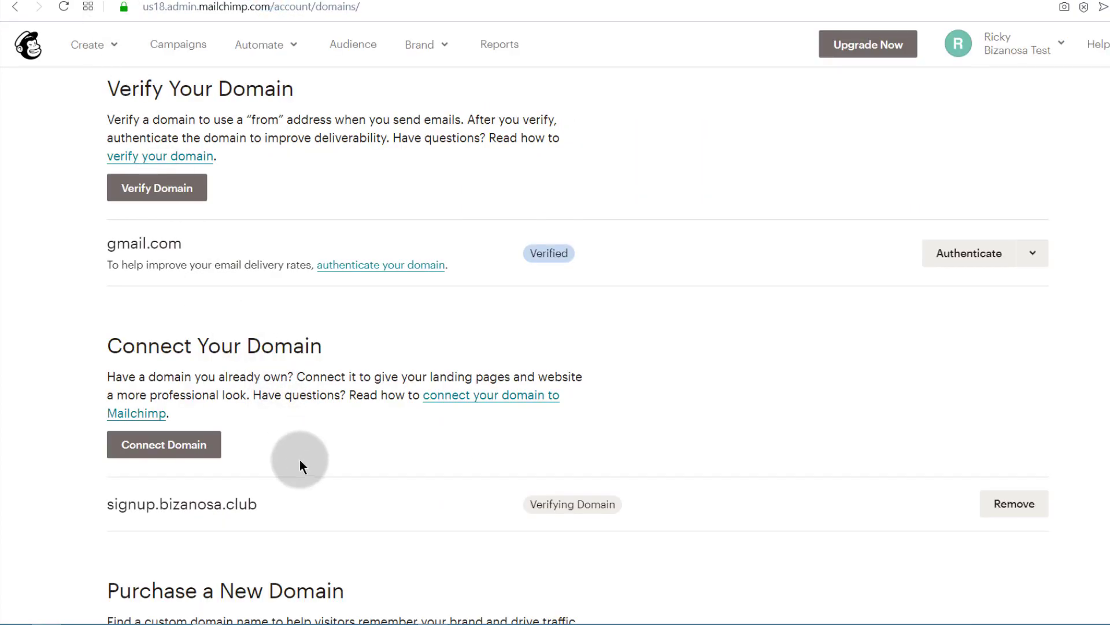
Reload the Manage Domains page and check the verification status of signup.bizanosa.club under Connect Your Domain
scroll(300, 459, down, 3)
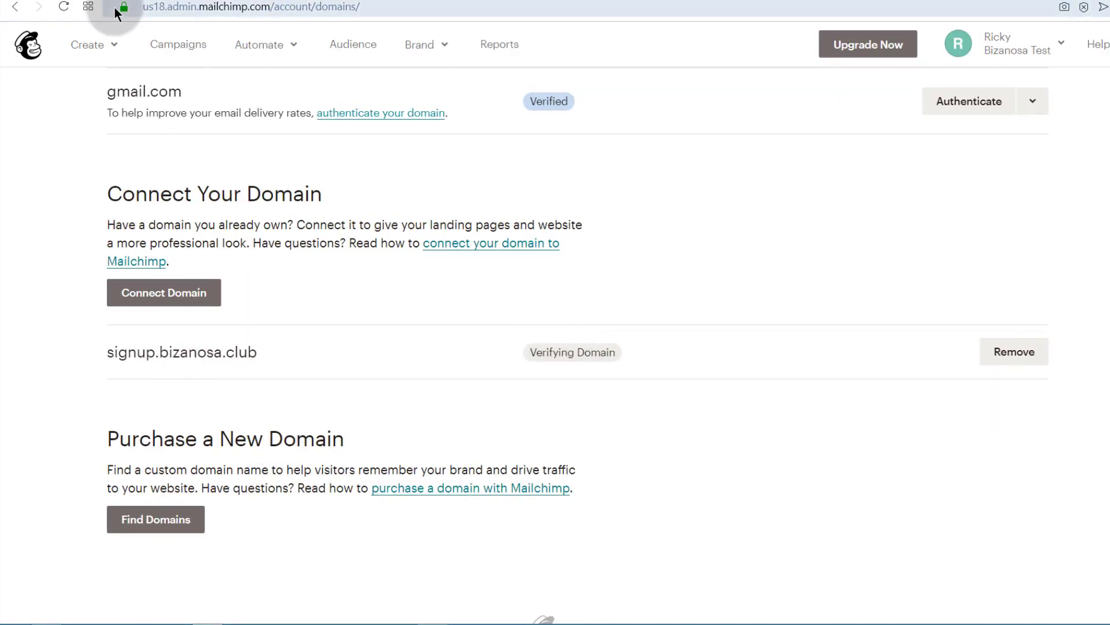
click(64, 7)
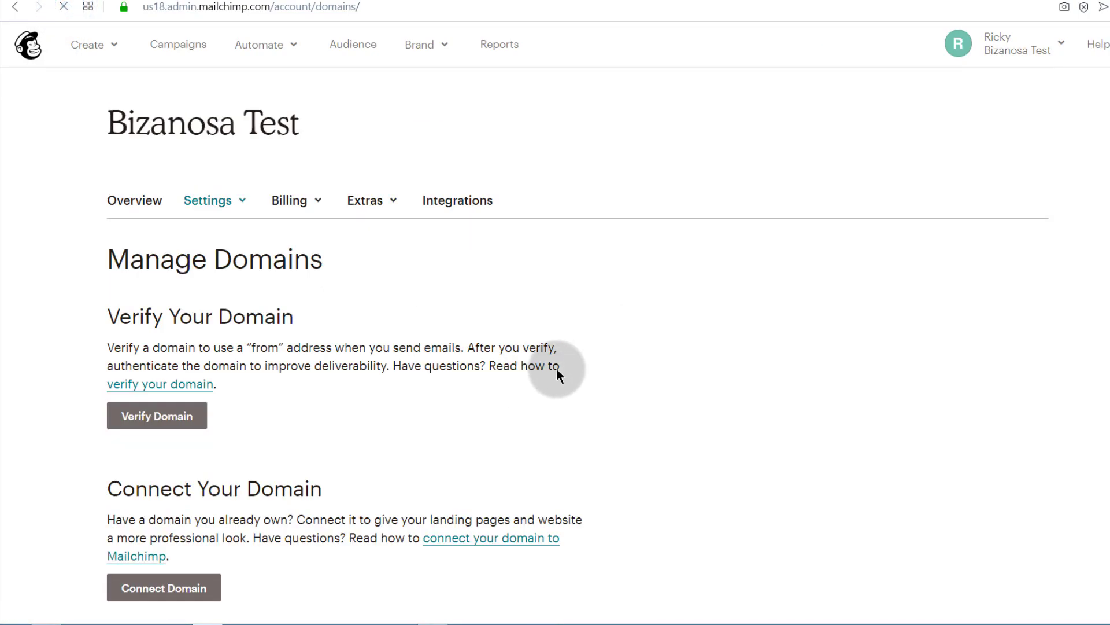
scroll(462, 405, down, 5)
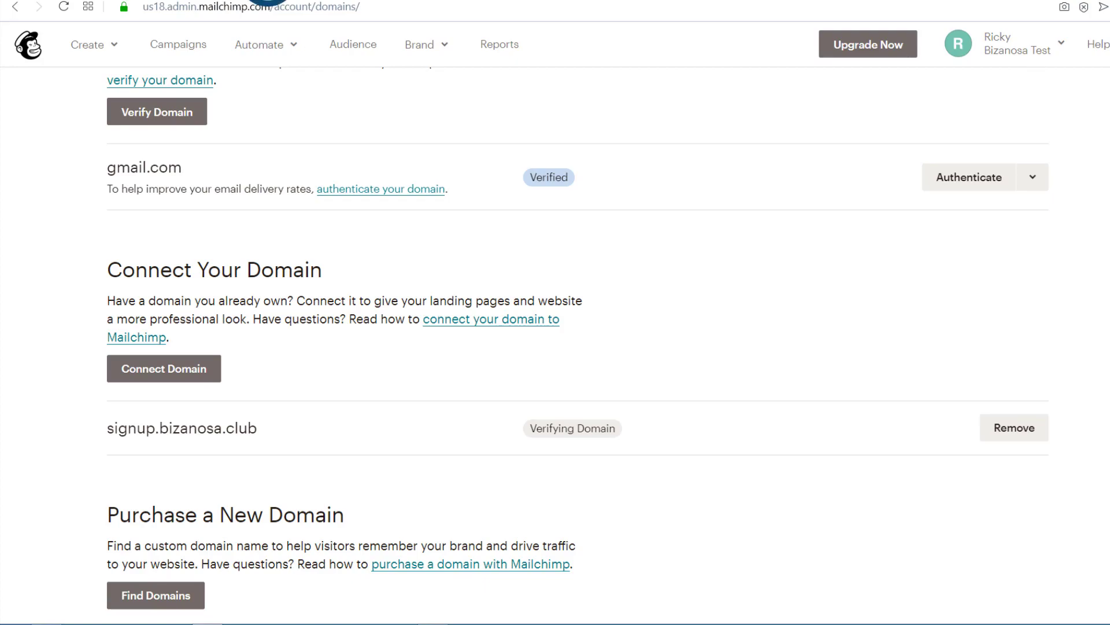
click(289, 2)
click(122, 1)
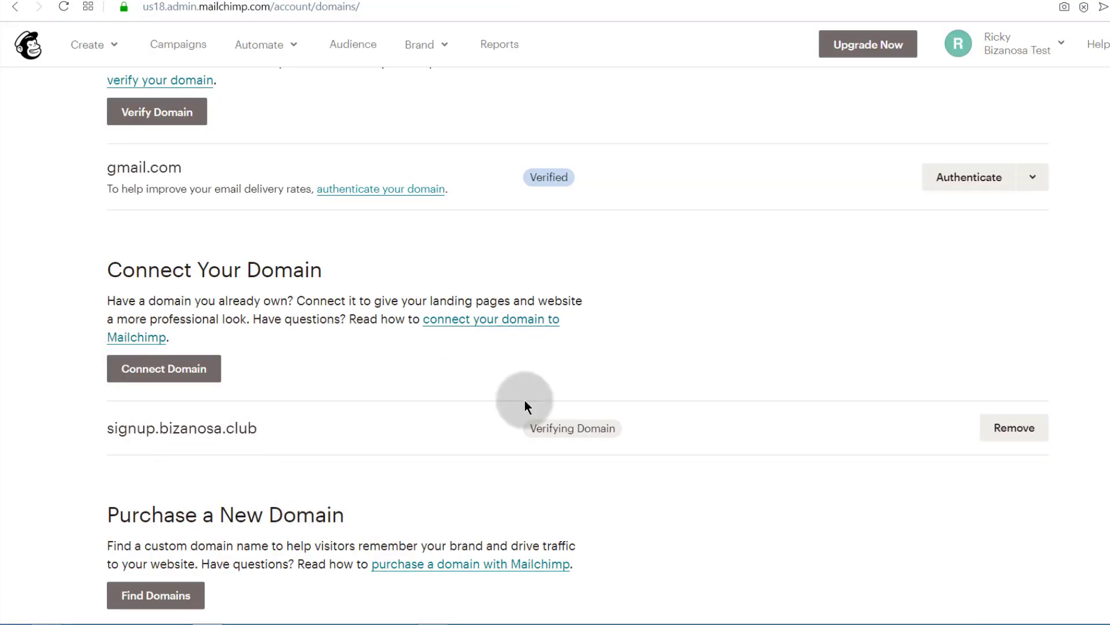
scroll(258, 392, up, 5)
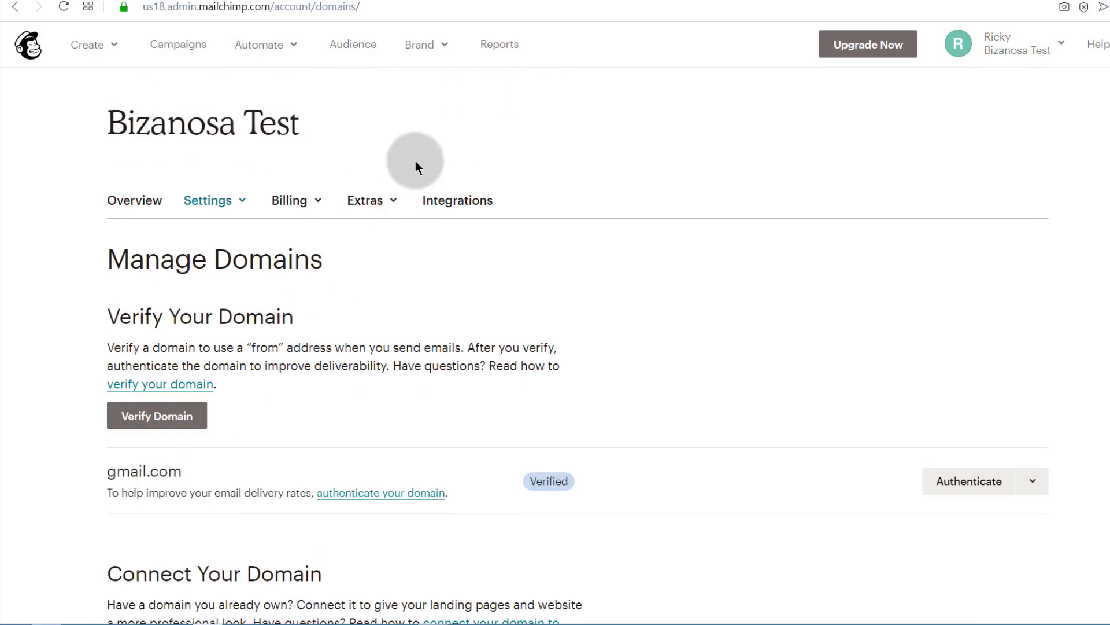
click(432, 46)
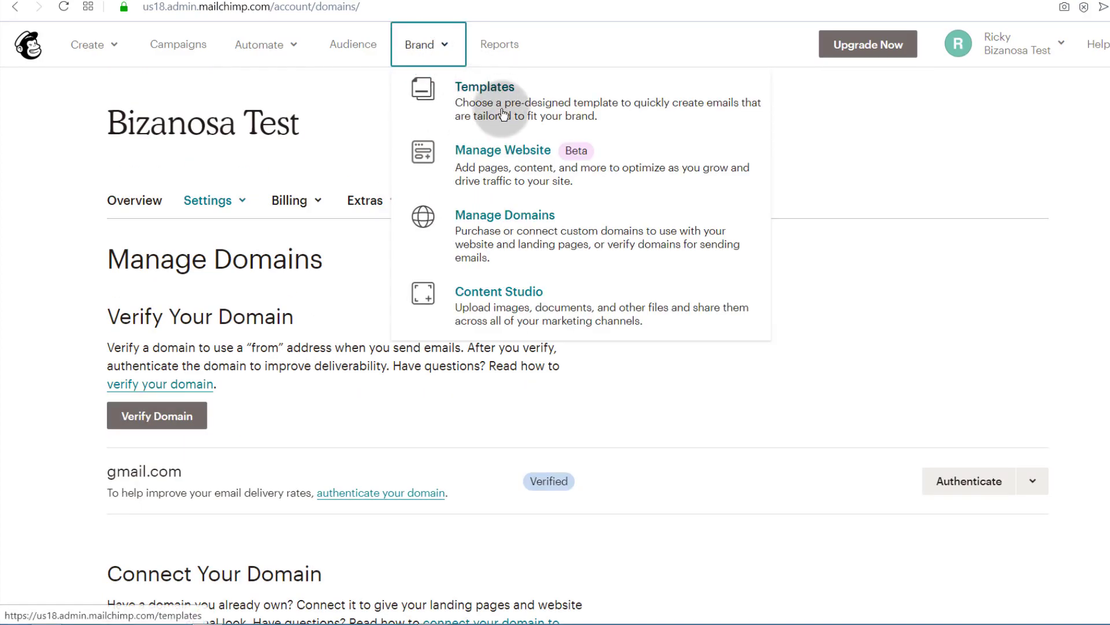
click(493, 300)
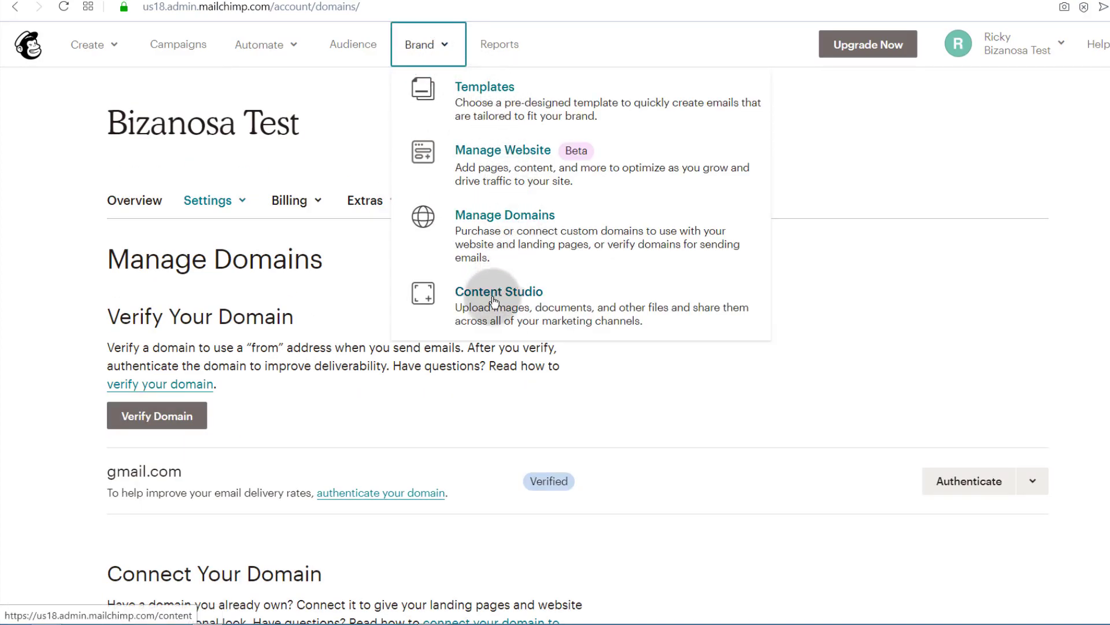
click(102, 46)
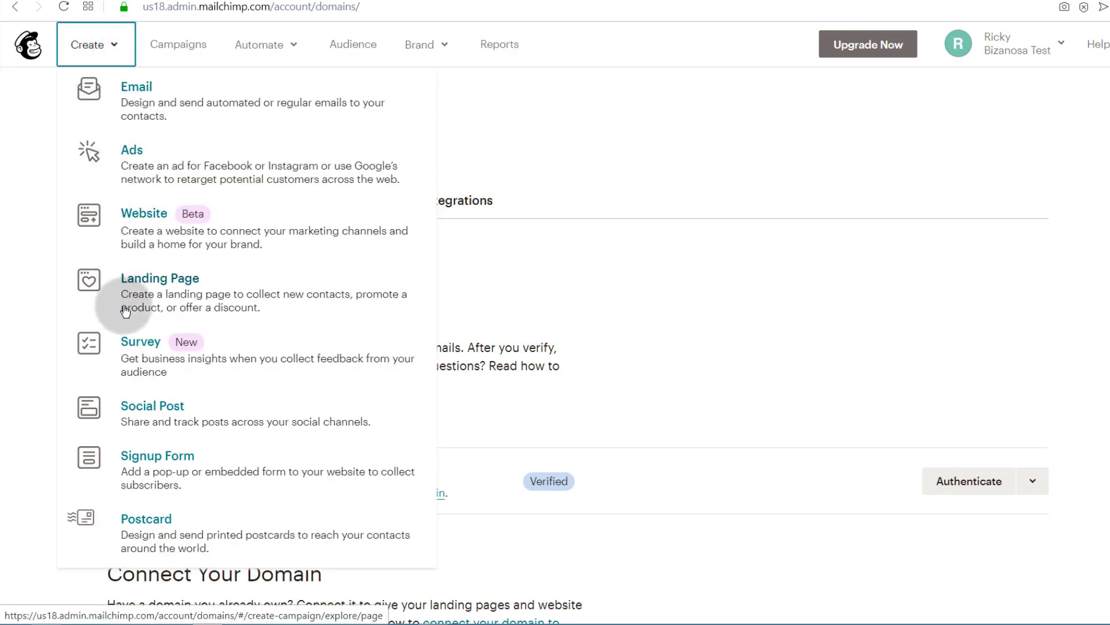
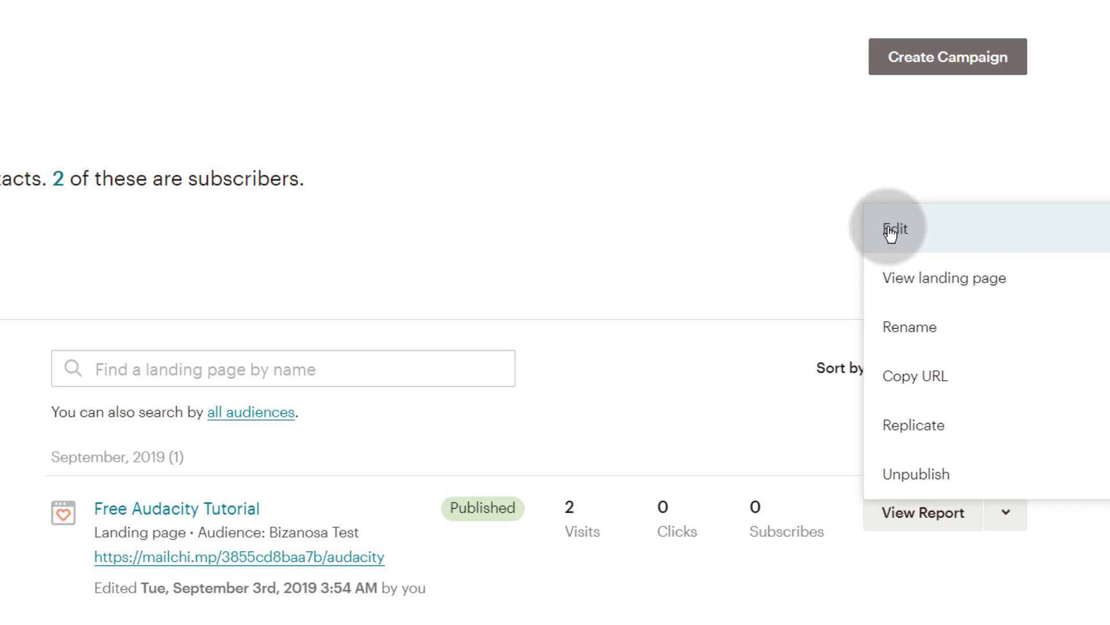
Open the published Free Audacity Tutorial landing page for editing and review its settings overview
click(891, 230)
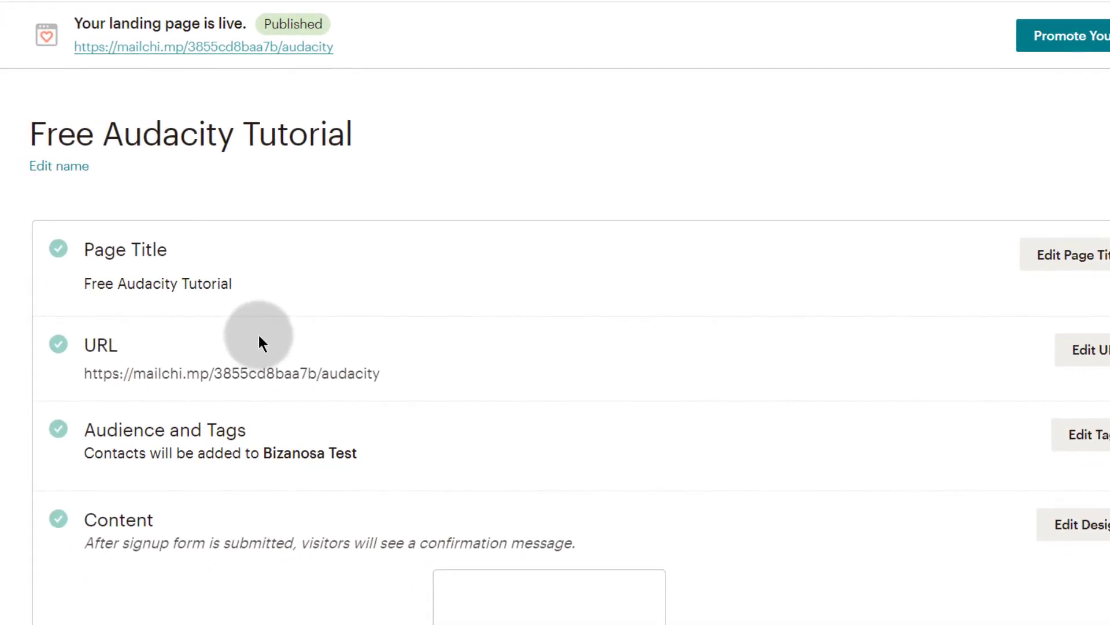
scroll(225, 355, down, 5)
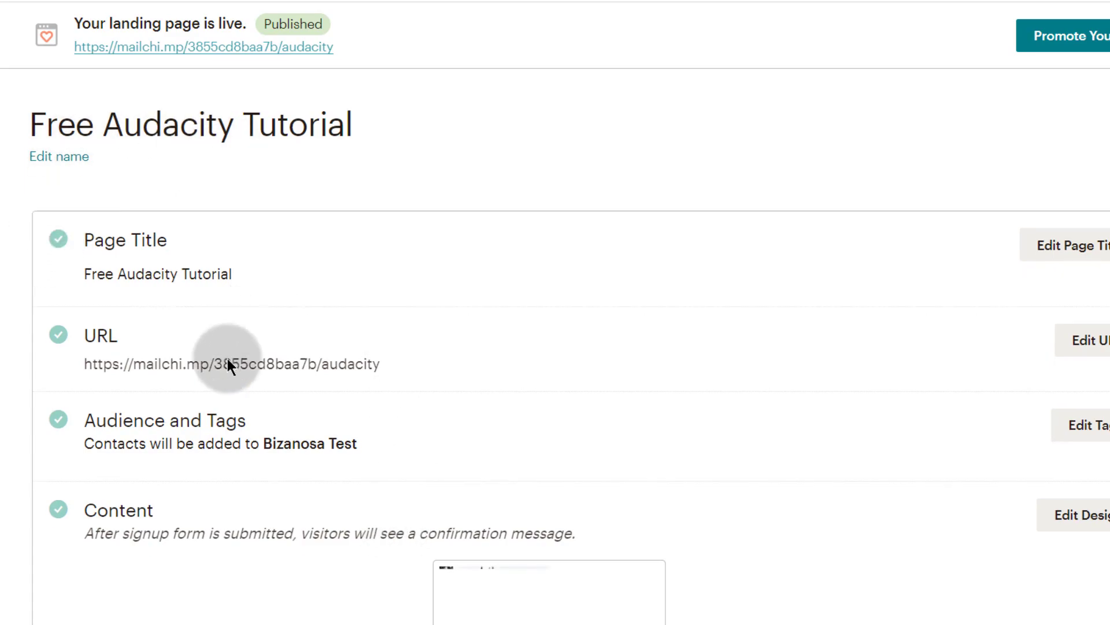
scroll(226, 355, up, 5)
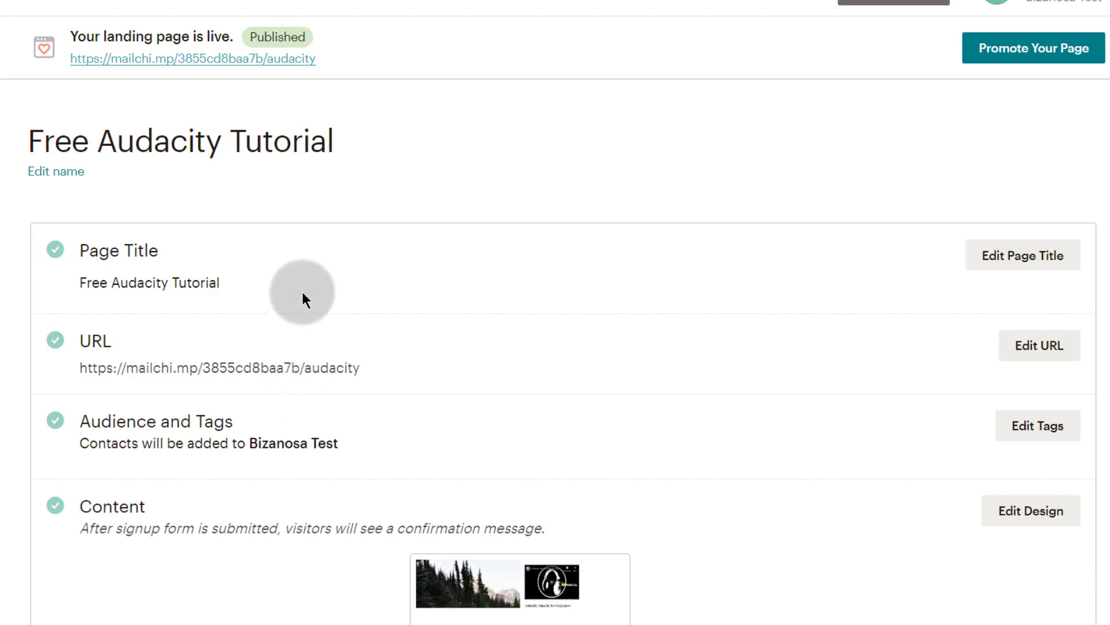
Edit the landing page's URL and try to switch it from the Mailchimp domain to a custom domain
click(1045, 347)
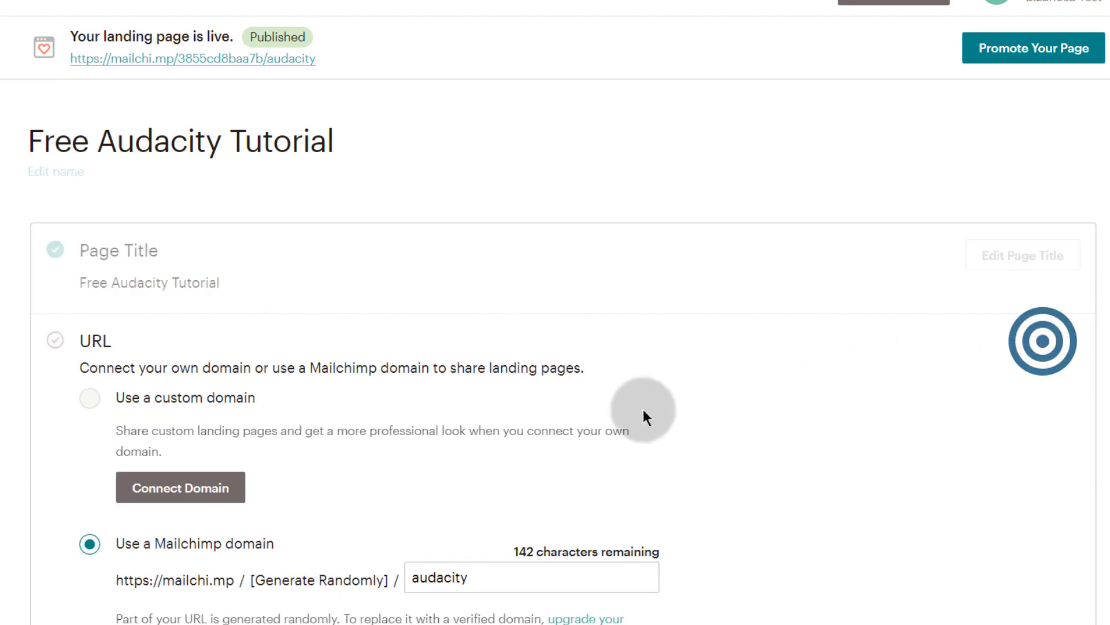
scroll(174, 405, down, 3)
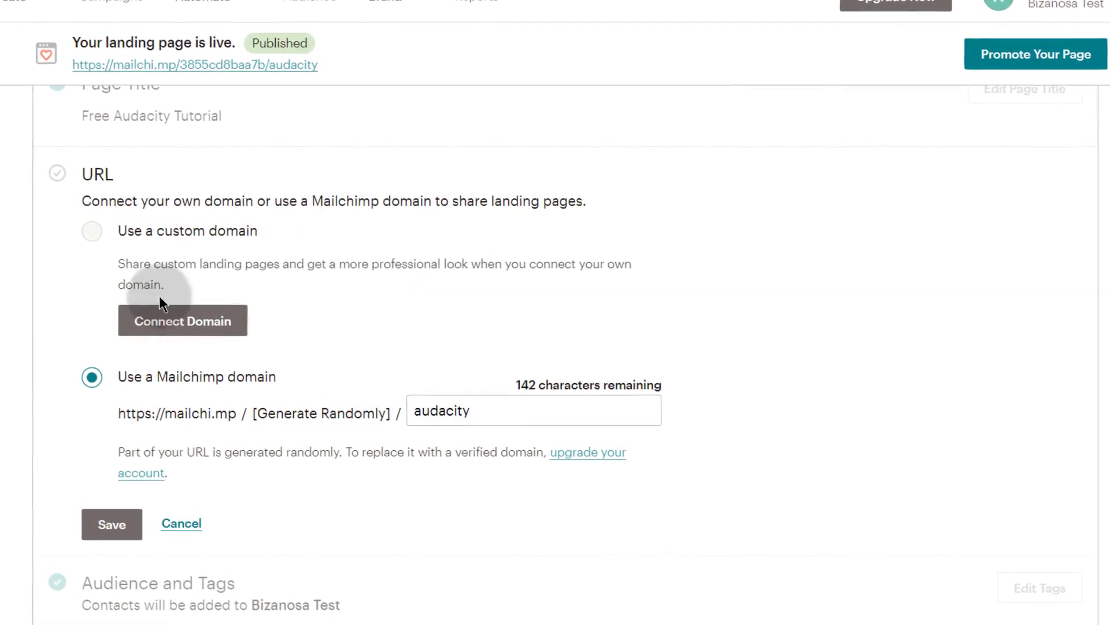
click(86, 221)
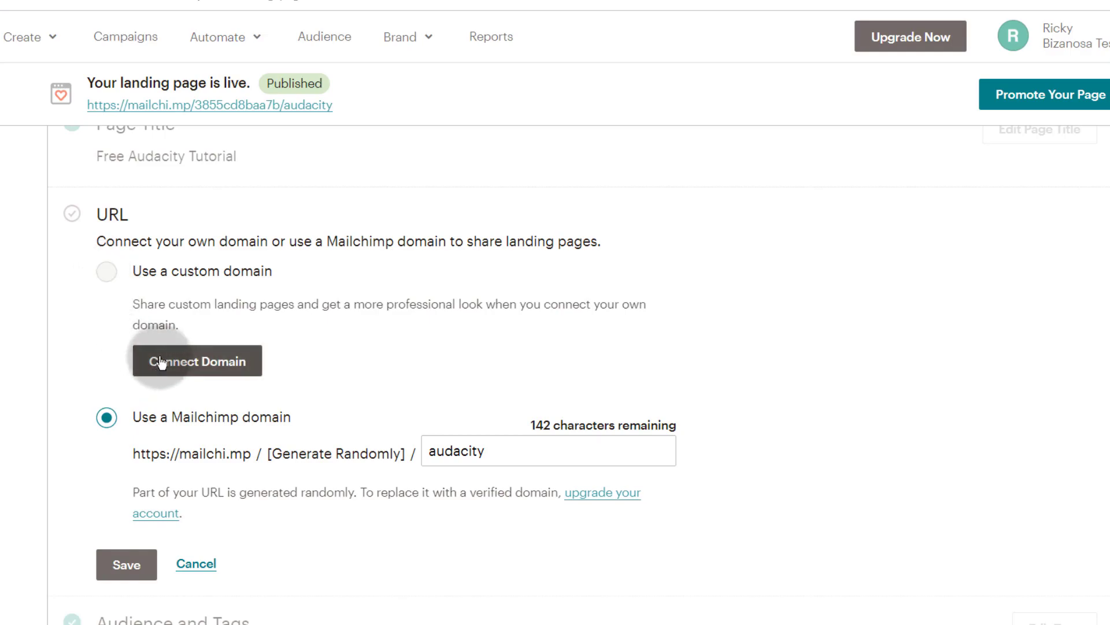
Return to the Manage Domains page and check the verification status of signup.bizanosa.club again
click(402, 34)
click(457, 230)
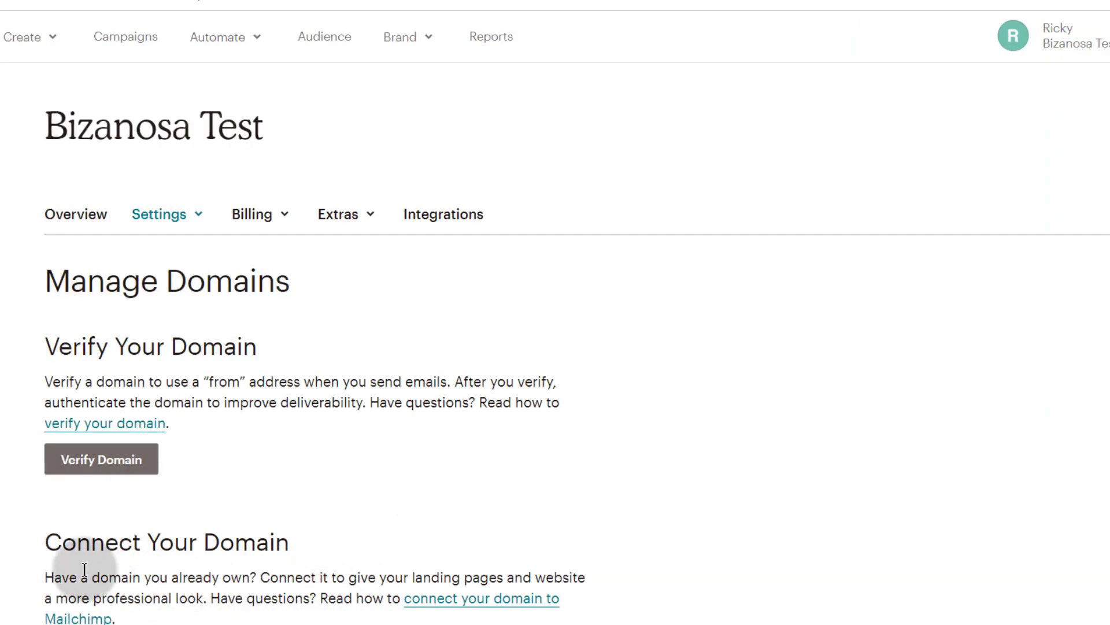
scroll(87, 555, down, 6)
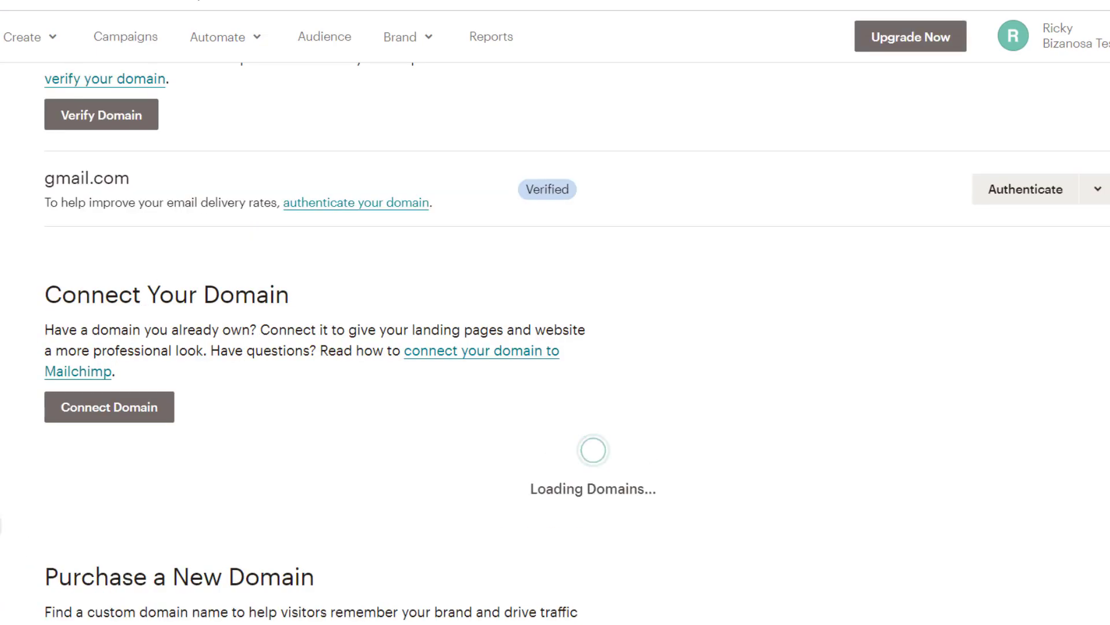
scroll(130, 550, down, 3)
scroll(120, 545, up, 3)
drag(45, 467, 228, 486)
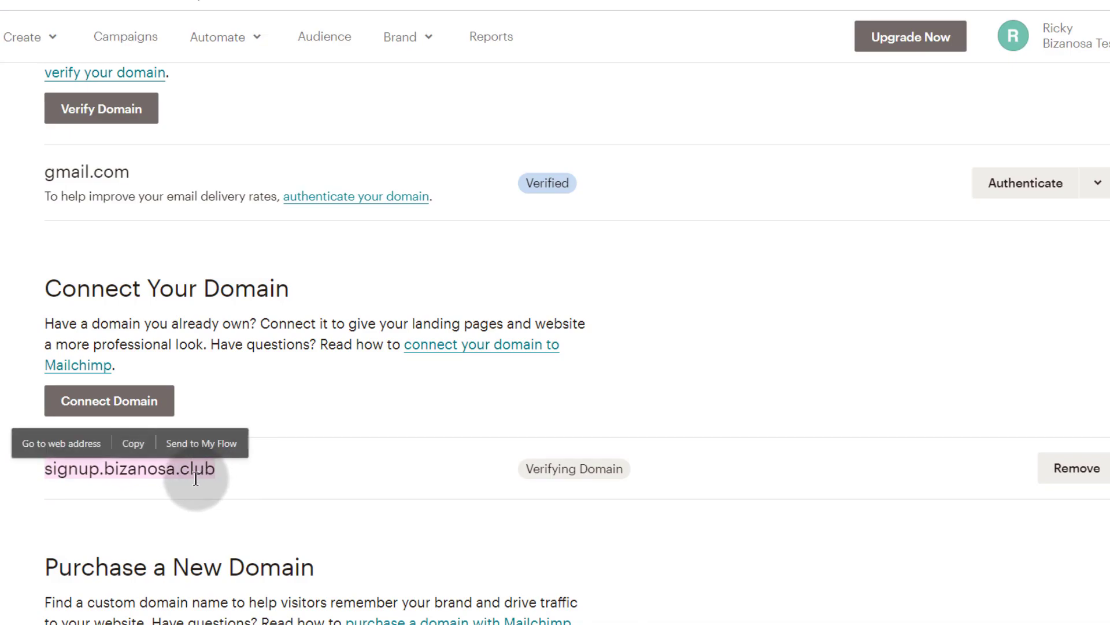
click(5, 532)
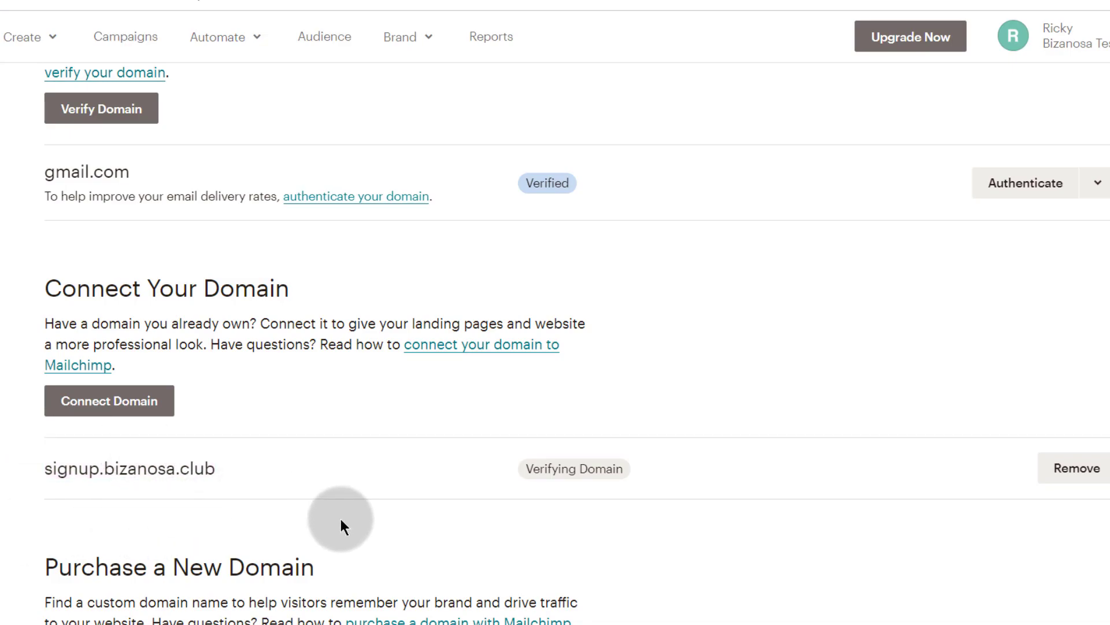
scroll(87, 506, up, 5)
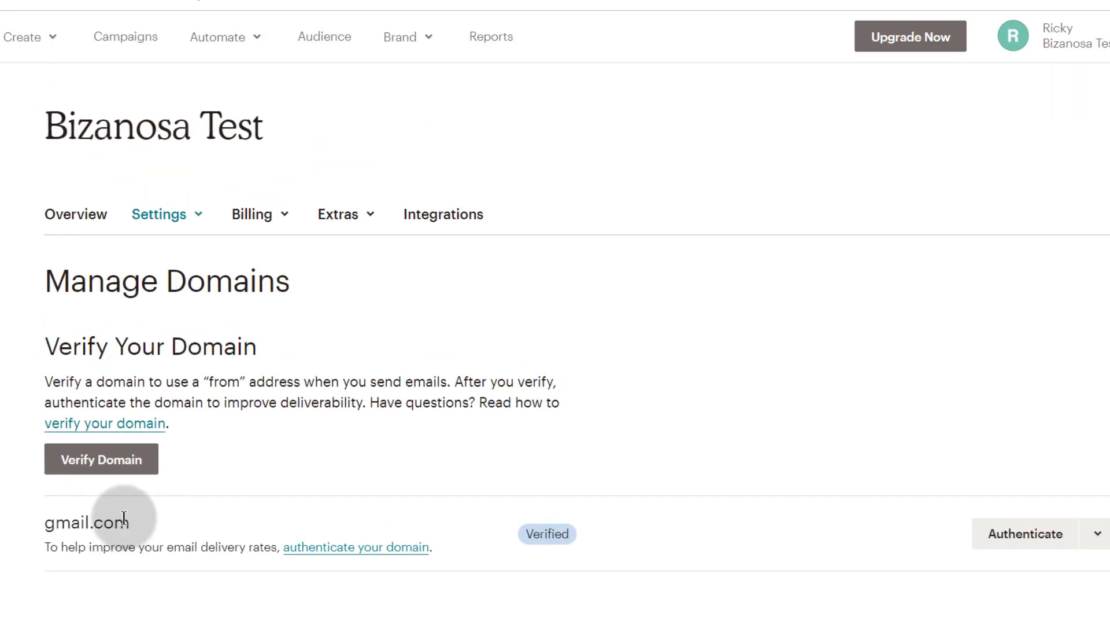